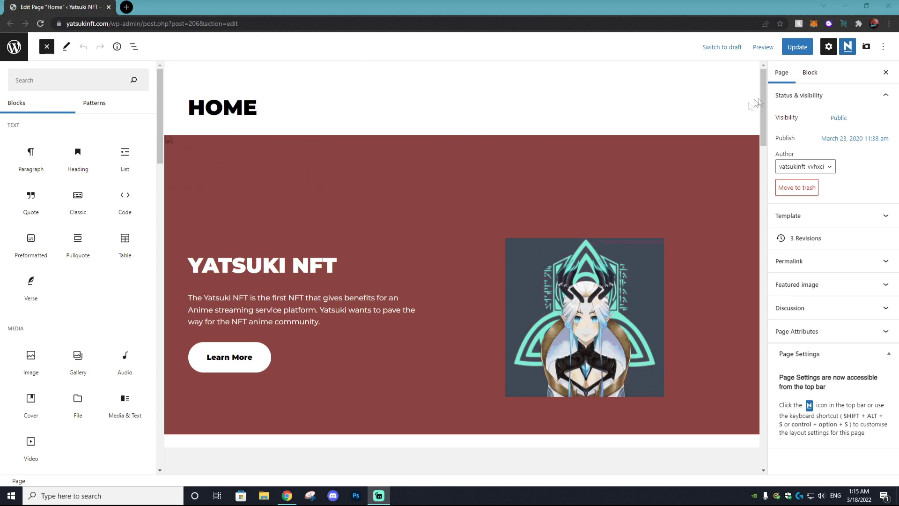
Step: Select the first team card's icon image and save the Home page with Update
{"action": "left_click_drag", "start_coordinate": [764, 94], "coordinate": [730, 159]}
{"action": "left_click", "coordinate": [194, 361]}
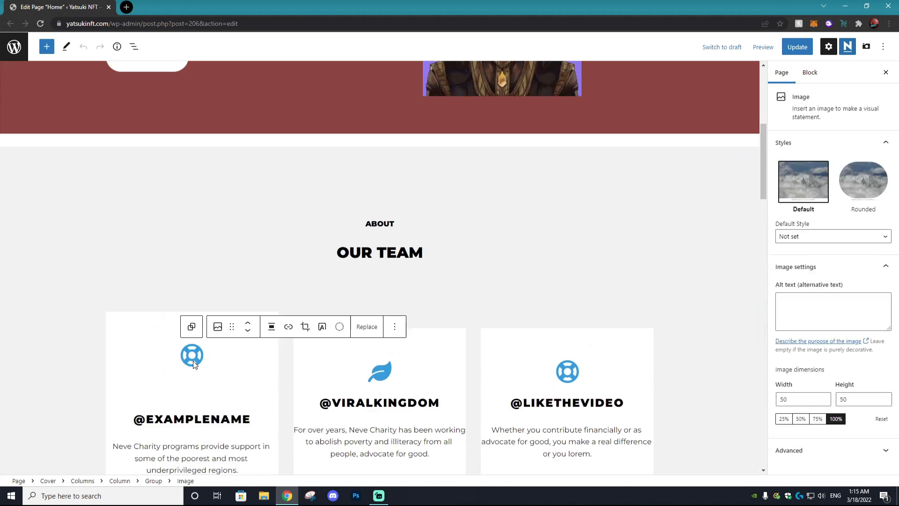
{"action": "left_click", "coordinate": [367, 326]}
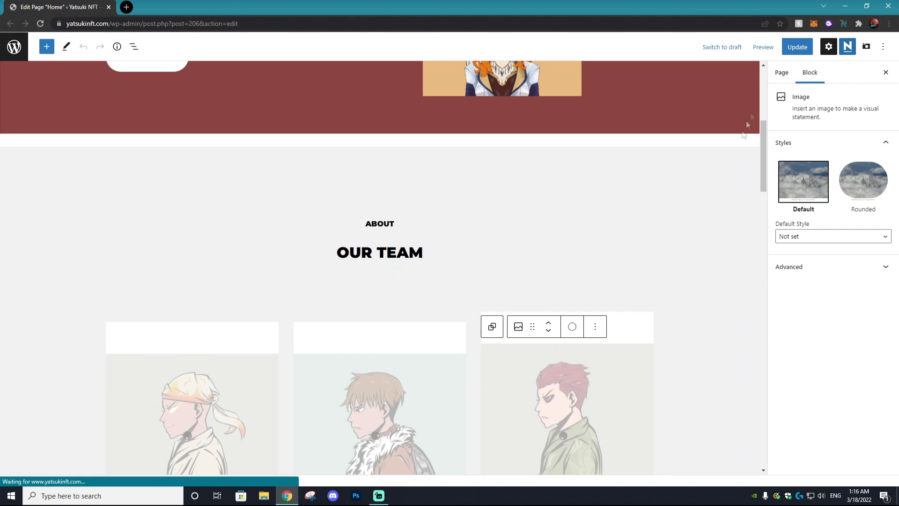
{"action": "left_click", "coordinate": [796, 47]}
Step: Scroll through the updated page and preview it in a new browser tab
{"action": "left_click_drag", "start_coordinate": [761, 124], "coordinate": [711, 85]}
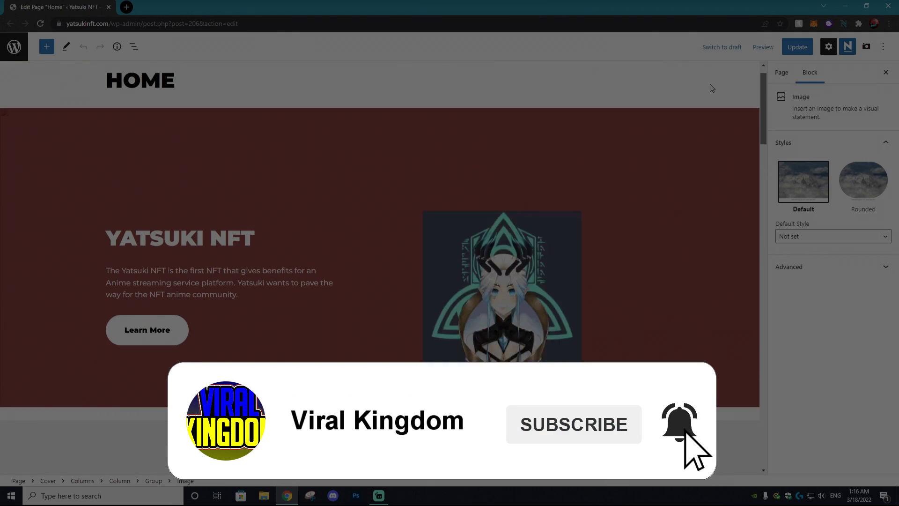
{"action": "scroll", "coordinate": [711, 89], "scroll_direction": "down", "scroll_amount": 1}
{"action": "scroll", "coordinate": [711, 89], "scroll_direction": "down", "scroll_amount": 1}
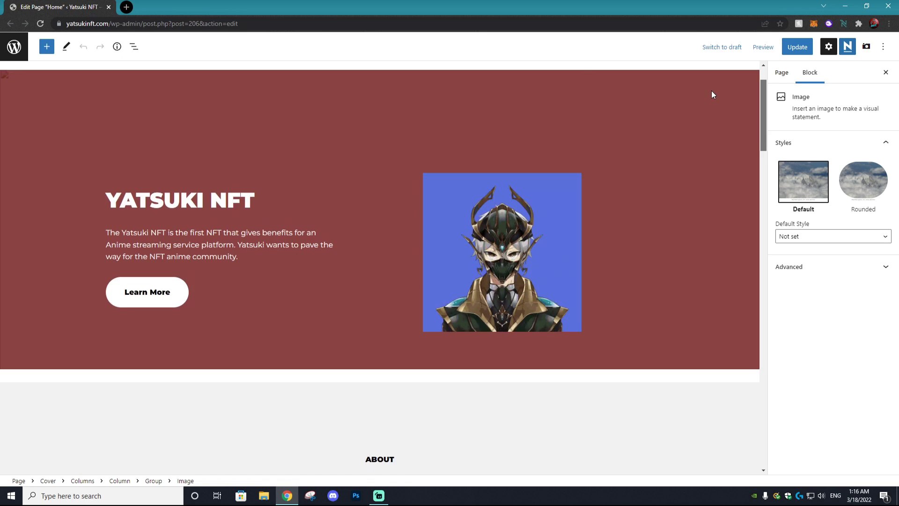
{"action": "scroll", "coordinate": [713, 96], "scroll_direction": "down", "scroll_amount": 2}
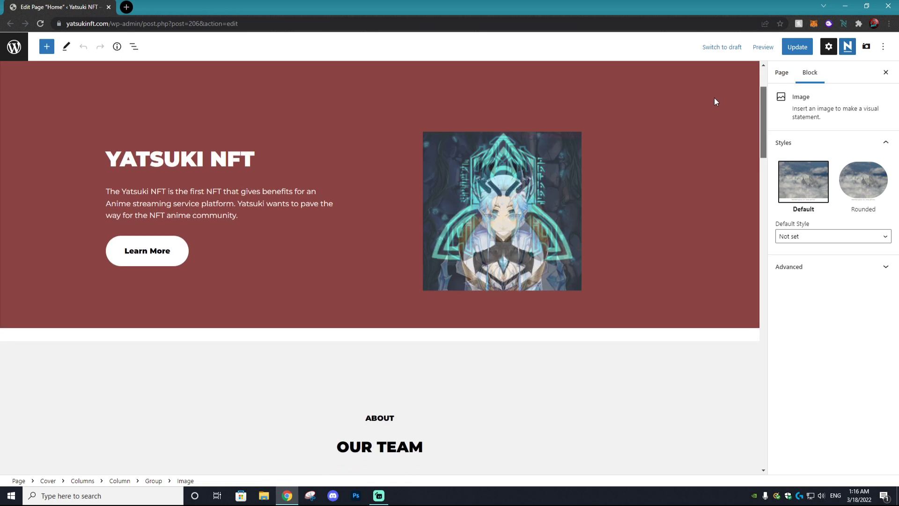
{"action": "scroll", "coordinate": [718, 103], "scroll_direction": "down", "scroll_amount": 4}
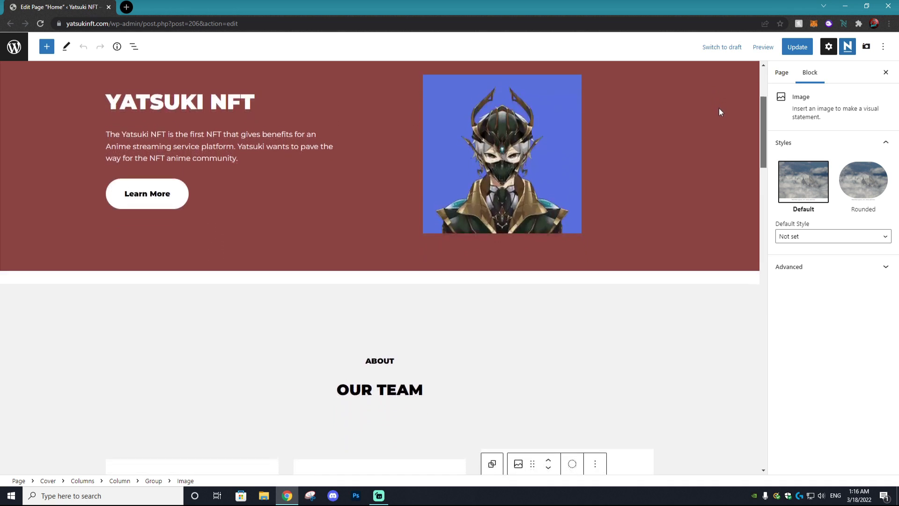
{"action": "scroll", "coordinate": [721, 136], "scroll_direction": "down", "scroll_amount": 4}
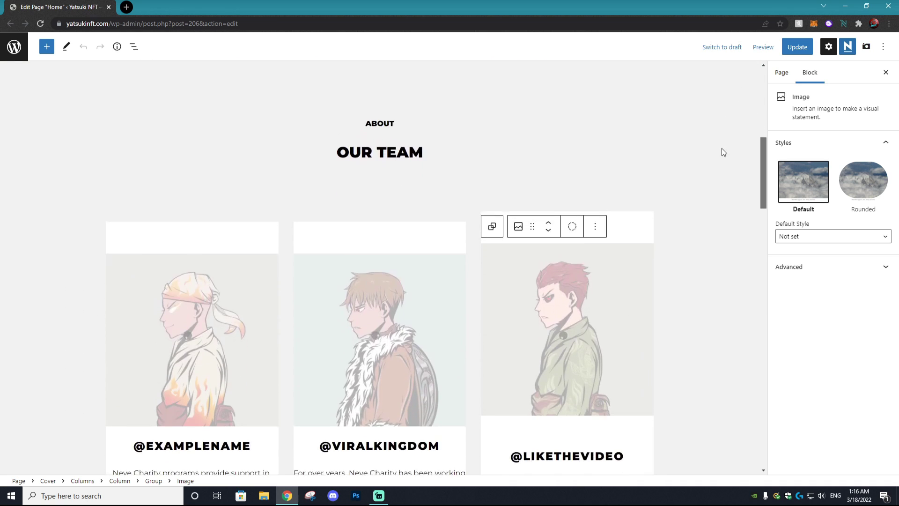
{"action": "scroll", "coordinate": [722, 165], "scroll_direction": "down", "scroll_amount": 5}
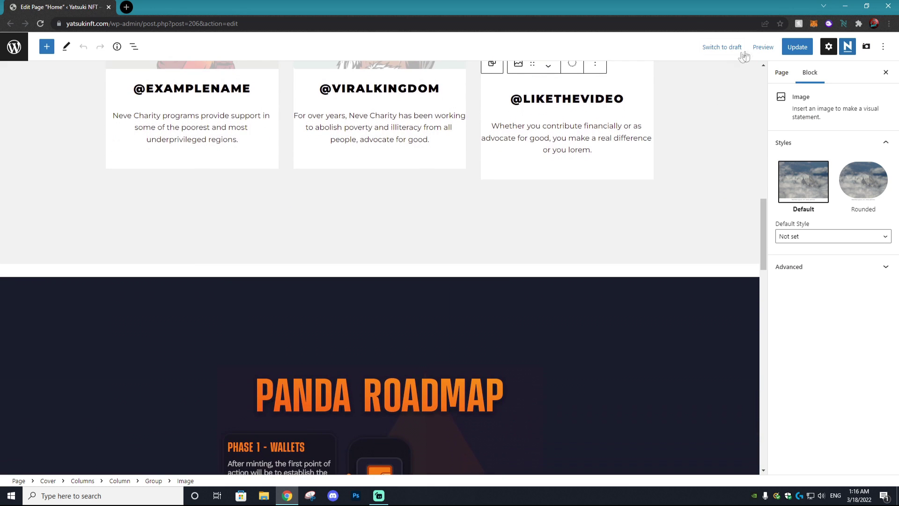
{"action": "left_click", "coordinate": [763, 47]}
{"action": "left_click", "coordinate": [699, 135]}
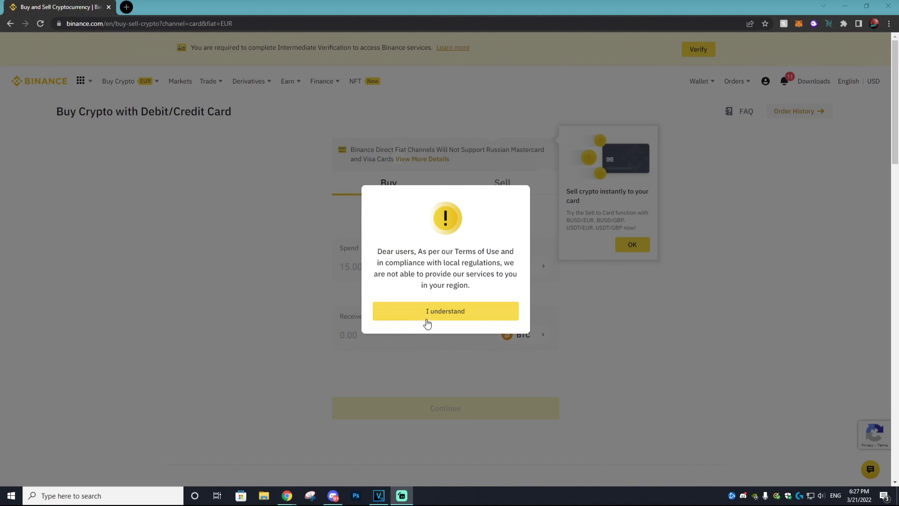
{"action": "left_click_drag", "start_coordinate": [380, 252], "coordinate": [483, 291]}
{"action": "left_click", "coordinate": [481, 289]}
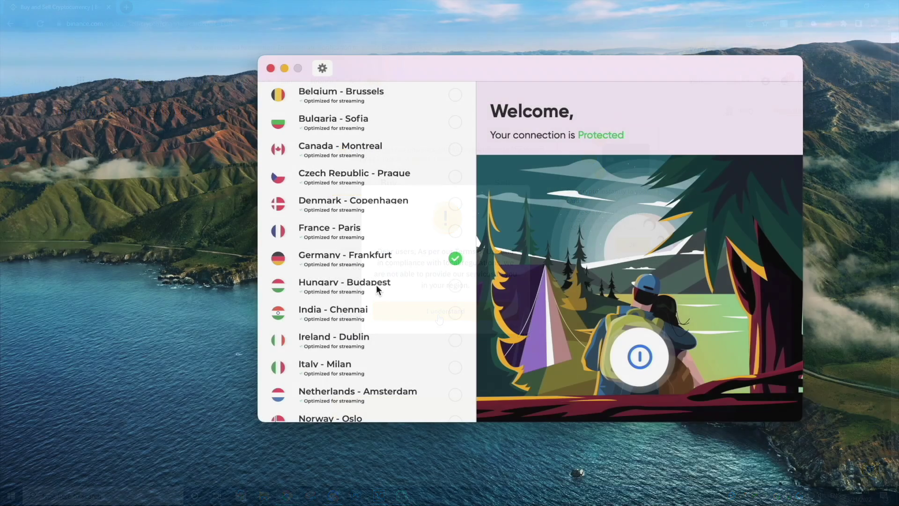
{"action": "scroll", "coordinate": [375, 285], "scroll_direction": "down", "scroll_amount": 5}
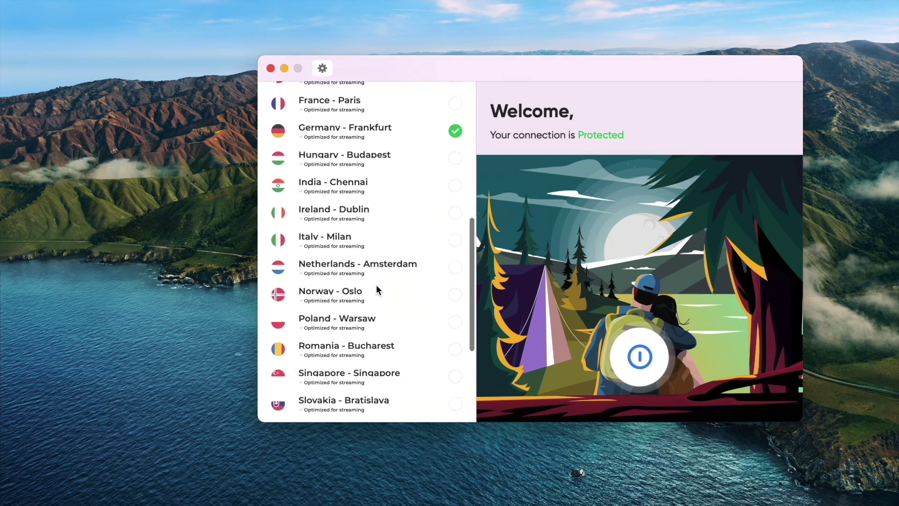
Step: Connect via the United Kingdom - London server, then highlight the Binance-leaving-Ontario sentences
{"action": "scroll", "coordinate": [376, 285], "scroll_direction": "down", "scroll_amount": 2}
{"action": "left_click", "coordinate": [373, 398]}
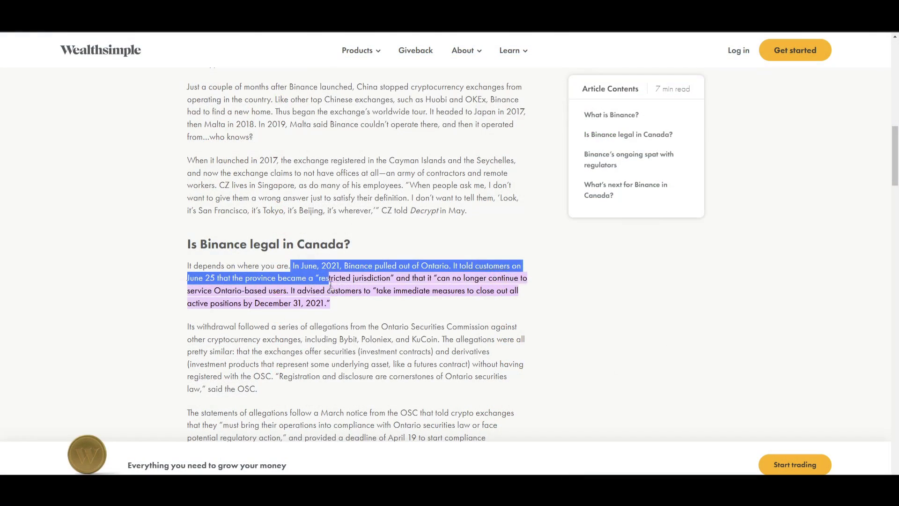
{"action": "left_click_drag", "start_coordinate": [293, 265], "coordinate": [339, 304]}
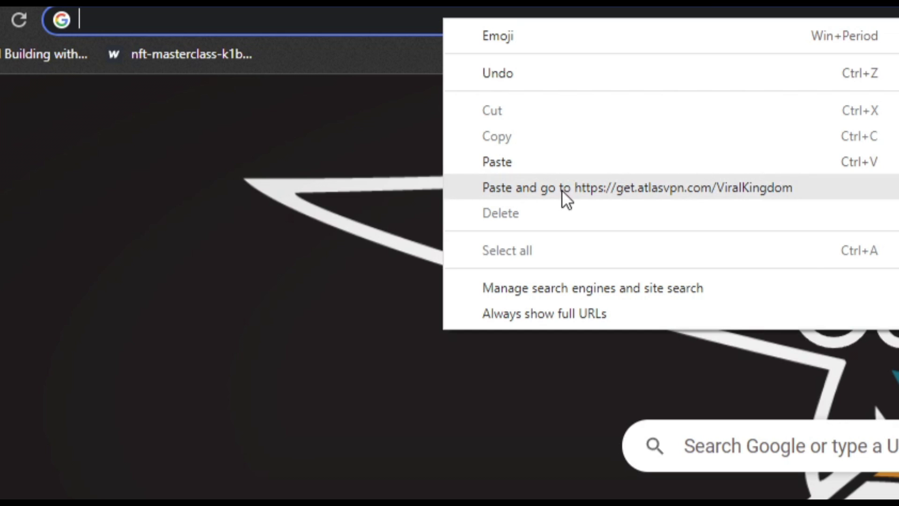
Step: Load the atlasVPN offer page from the Binance article
{"action": "left_click", "coordinate": [562, 189]}
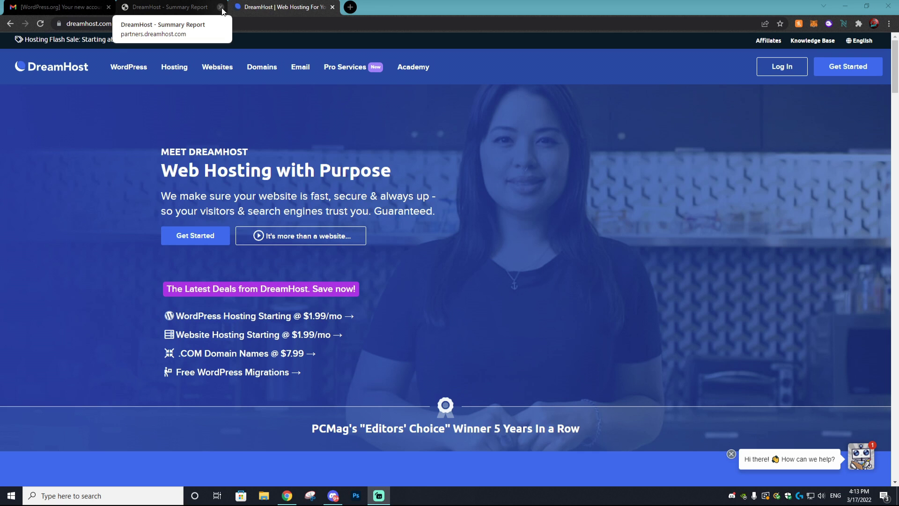
Step: Close the Summary Report tab and compare the Shared Unlimited and Shared Starter plans
{"action": "left_click", "coordinate": [221, 7]}
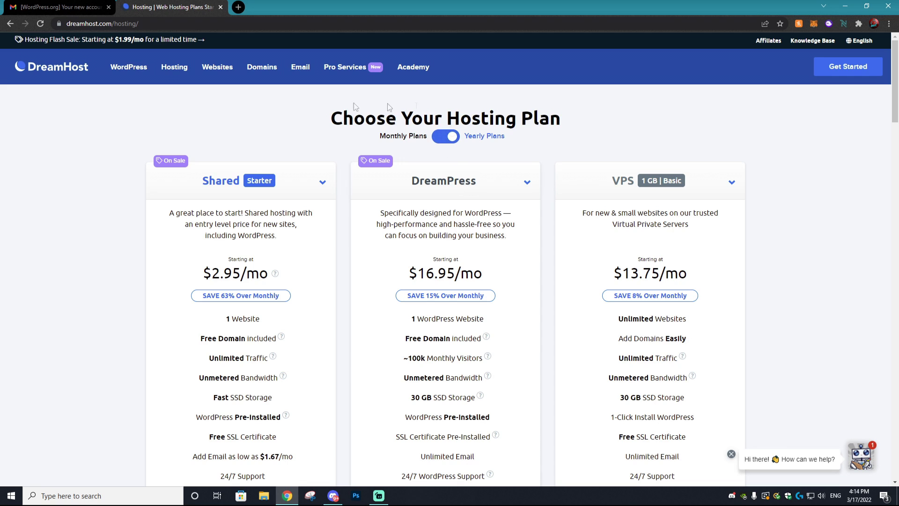
{"action": "left_click", "coordinate": [836, 67]}
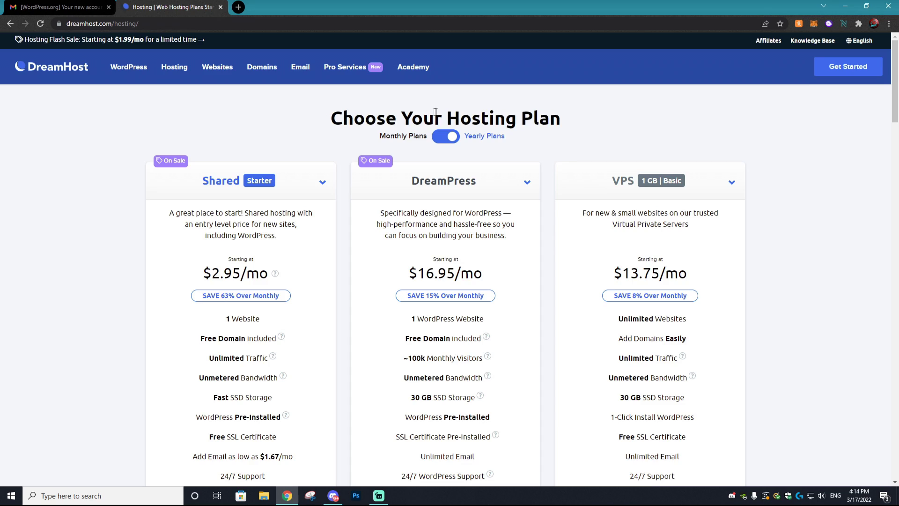
{"action": "scroll", "coordinate": [322, 190], "scroll_direction": "down", "scroll_amount": 4}
{"action": "scroll", "coordinate": [324, 190], "scroll_direction": "up", "scroll_amount": 3}
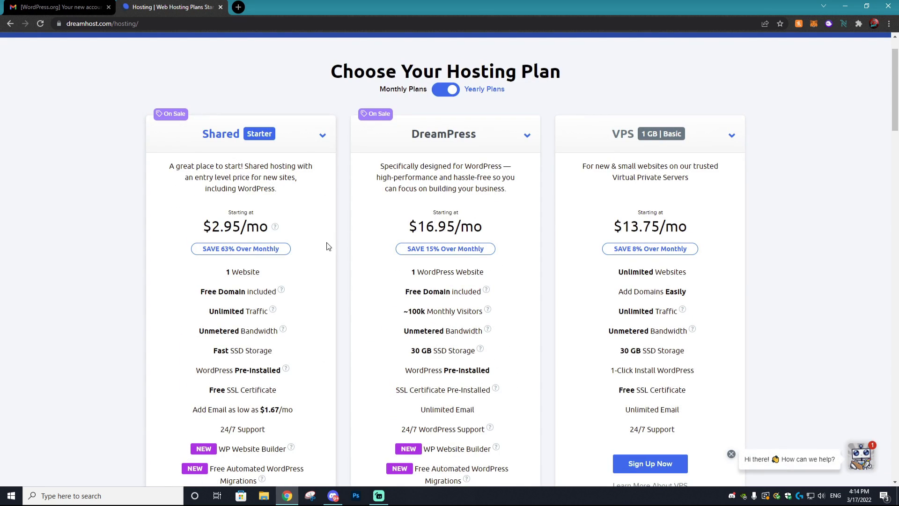
{"action": "scroll", "coordinate": [355, 255], "scroll_direction": "down", "scroll_amount": 3}
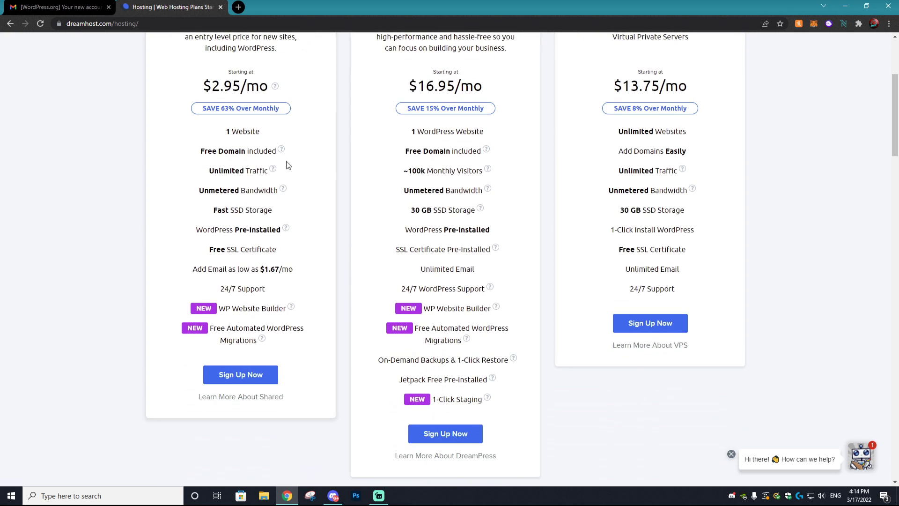
{"action": "scroll", "coordinate": [289, 169], "scroll_direction": "up", "scroll_amount": 1}
{"action": "scroll", "coordinate": [288, 172], "scroll_direction": "up", "scroll_amount": 2}
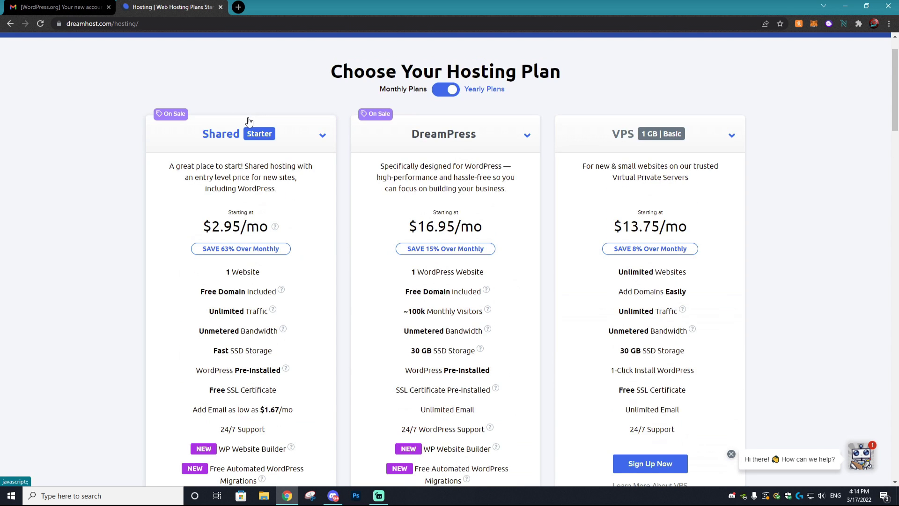
{"action": "left_click", "coordinate": [297, 135]}
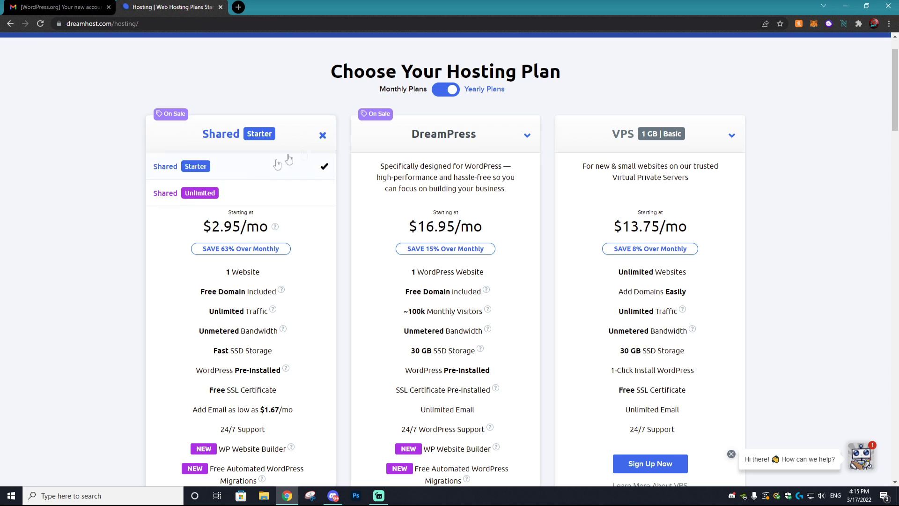
{"action": "left_click", "coordinate": [247, 189]}
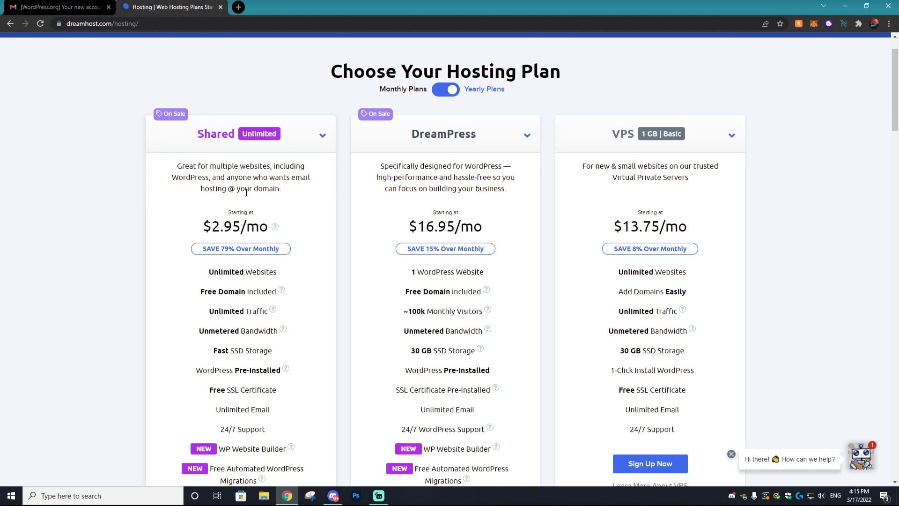
{"action": "left_click", "coordinate": [297, 139]}
{"action": "left_click", "coordinate": [260, 168]}
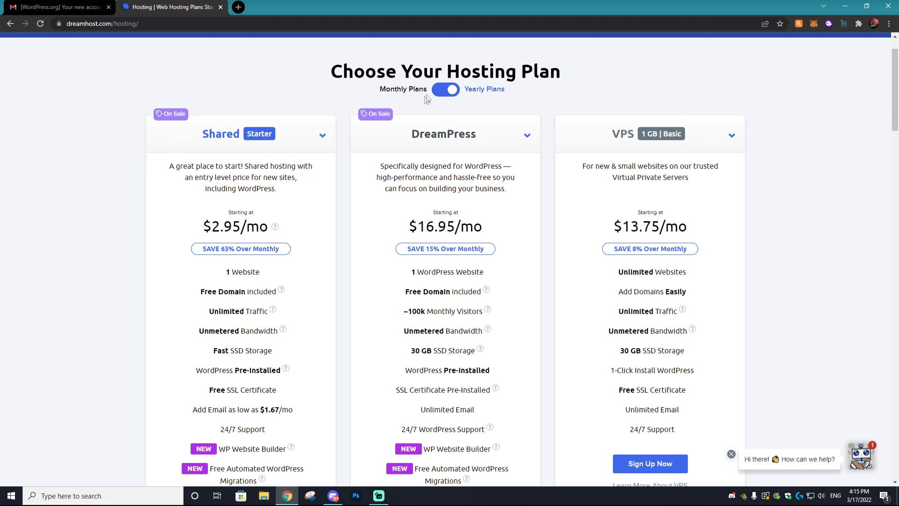
Step: Compare monthly and yearly pricing, then sign up for Shared Starter billed monthly
{"action": "left_click", "coordinate": [446, 89]}
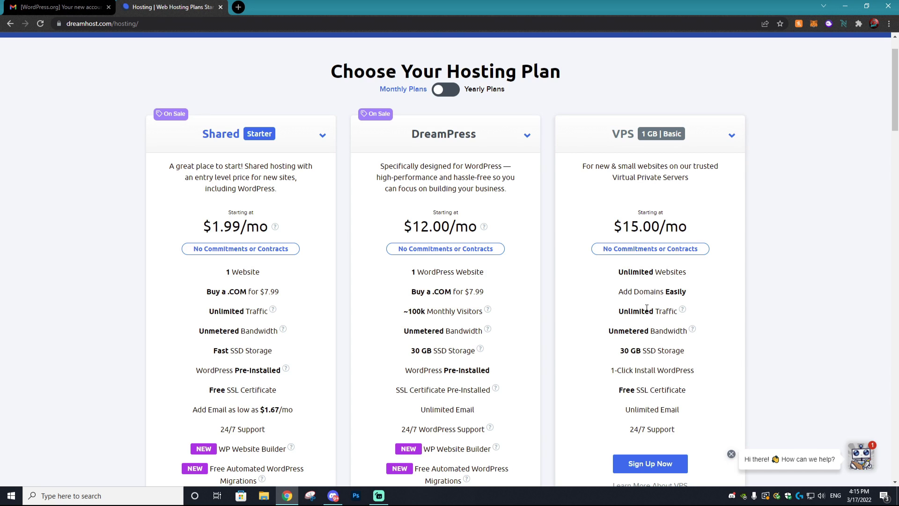
{"action": "left_click", "coordinate": [441, 90]}
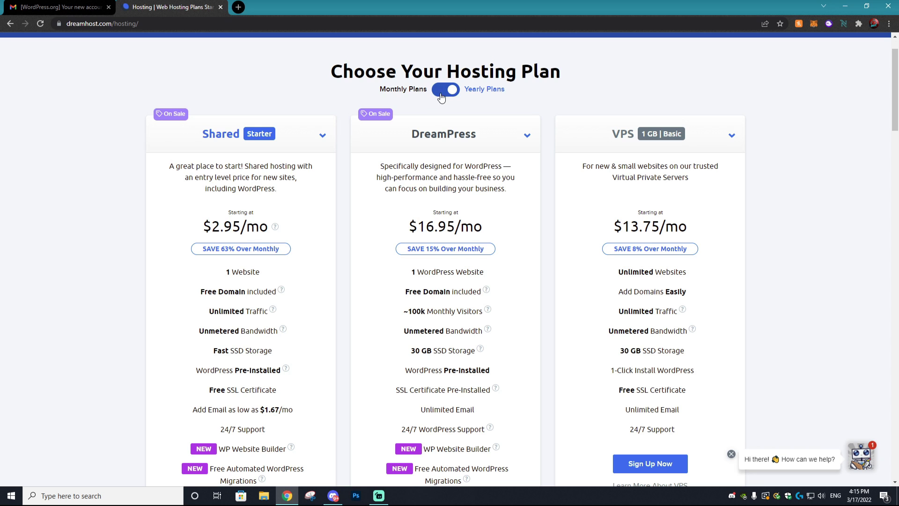
{"action": "left_click", "coordinate": [441, 90]}
{"action": "scroll", "coordinate": [244, 248], "scroll_direction": "down", "scroll_amount": 5}
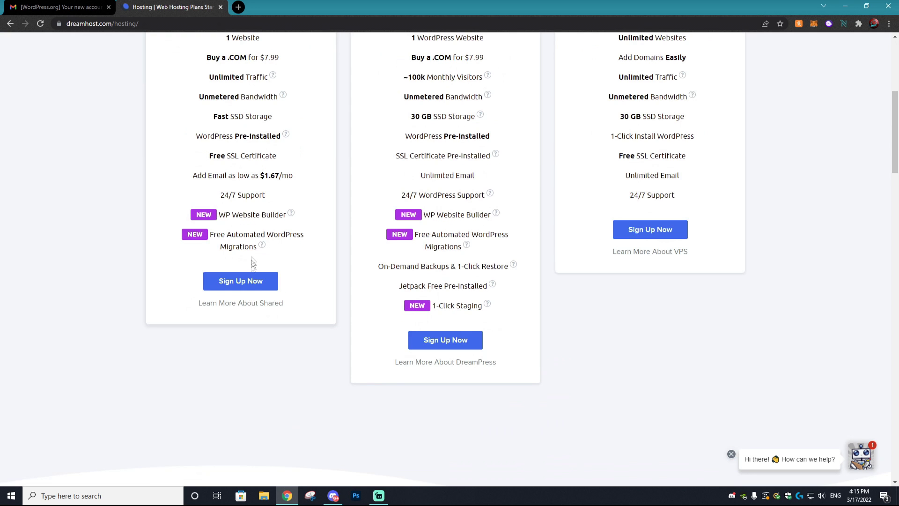
{"action": "scroll", "coordinate": [256, 287], "scroll_direction": "up", "scroll_amount": 2}
{"action": "left_click", "coordinate": [234, 374]}
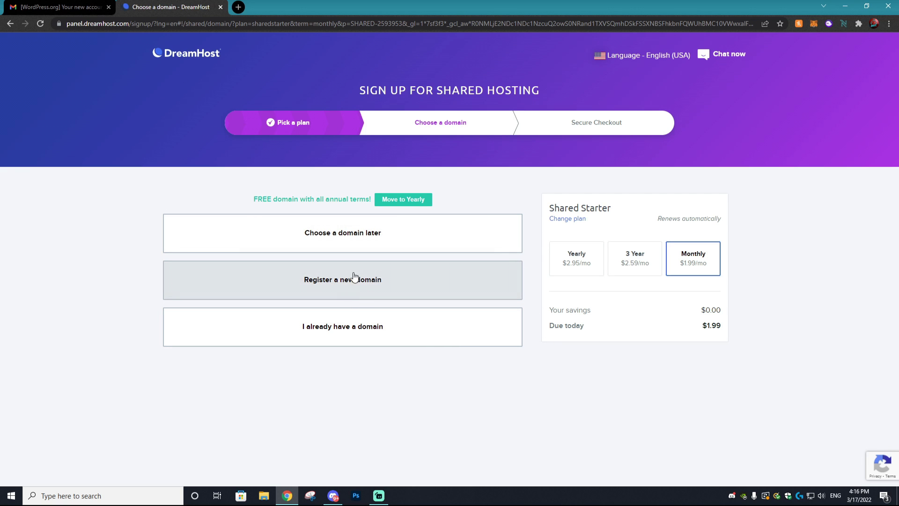
Step: Register the new domain yatsukinft.com and add it to the order for $7.99
{"action": "left_click", "coordinate": [353, 278]}
{"action": "left_click", "coordinate": [240, 301]}
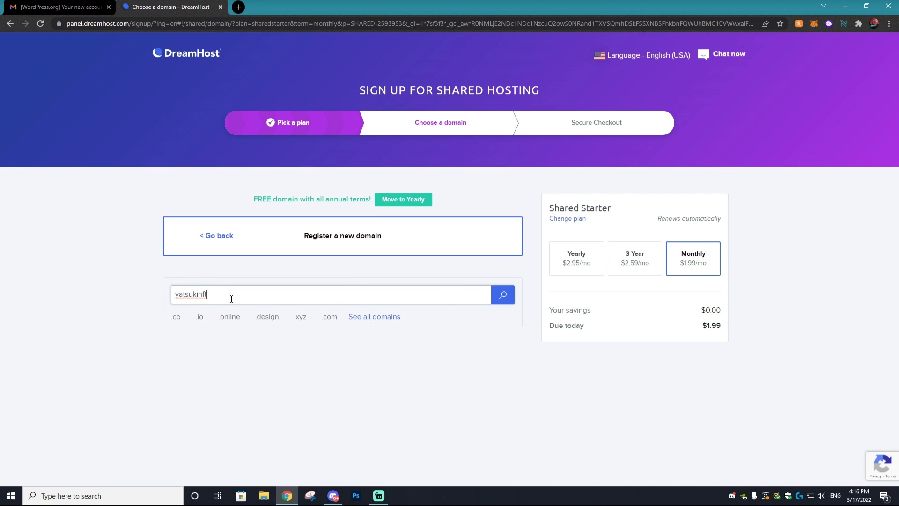
{"action": "key", "text": "Return"}
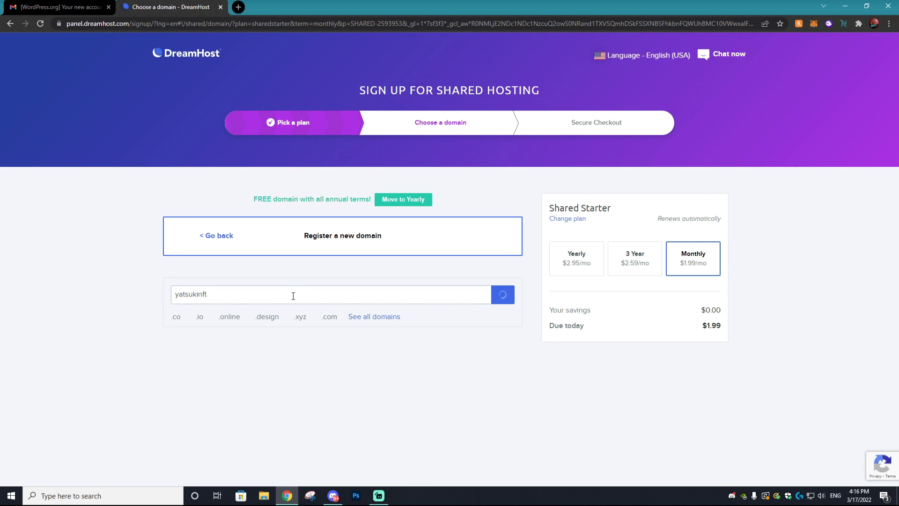
{"action": "scroll", "coordinate": [352, 247], "scroll_direction": "down", "scroll_amount": 5}
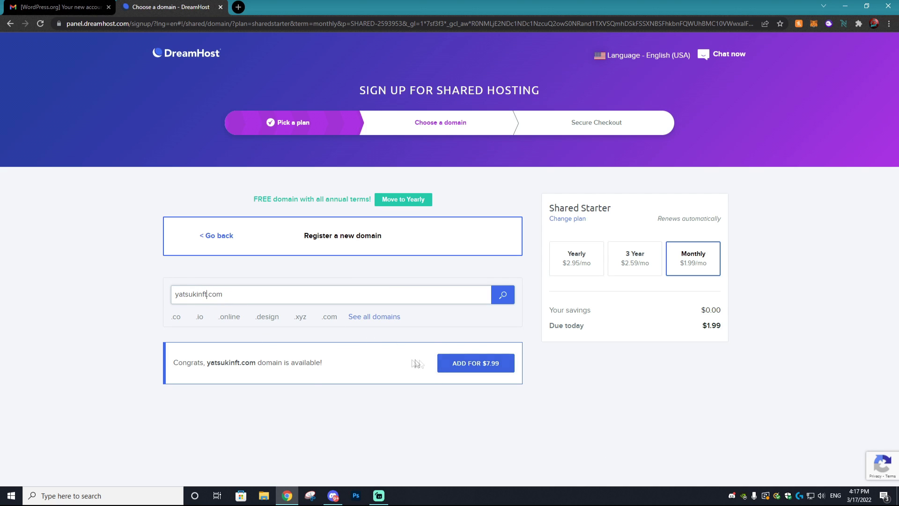
{"action": "left_click", "coordinate": [467, 369]}
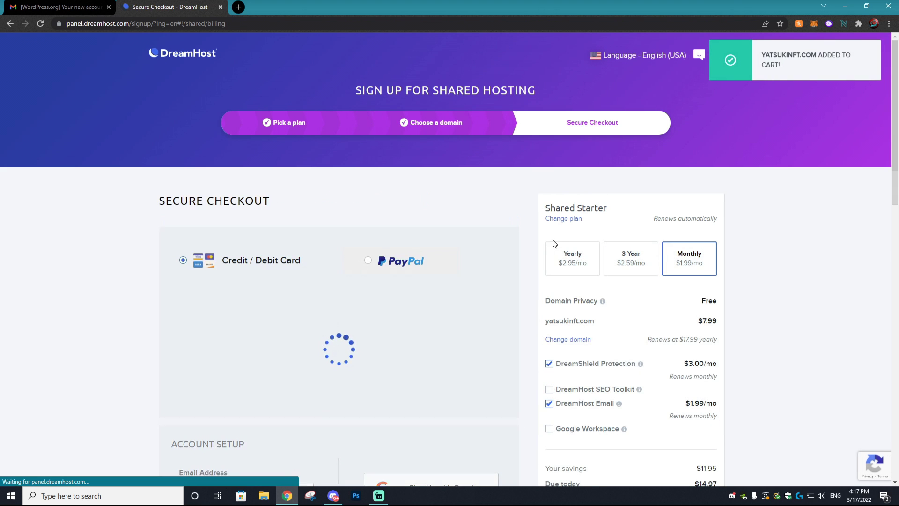
Step: Remove the DreamShield Protection, SEO Toolkit and DreamHost Email add-ons from the order
{"action": "scroll", "coordinate": [675, 273], "scroll_direction": "down", "scroll_amount": 3}
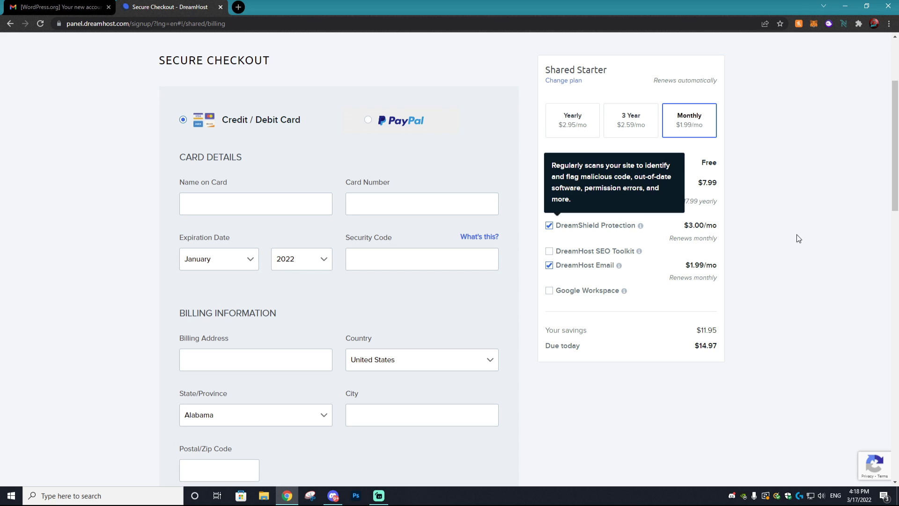
{"action": "left_click", "coordinate": [565, 252]}
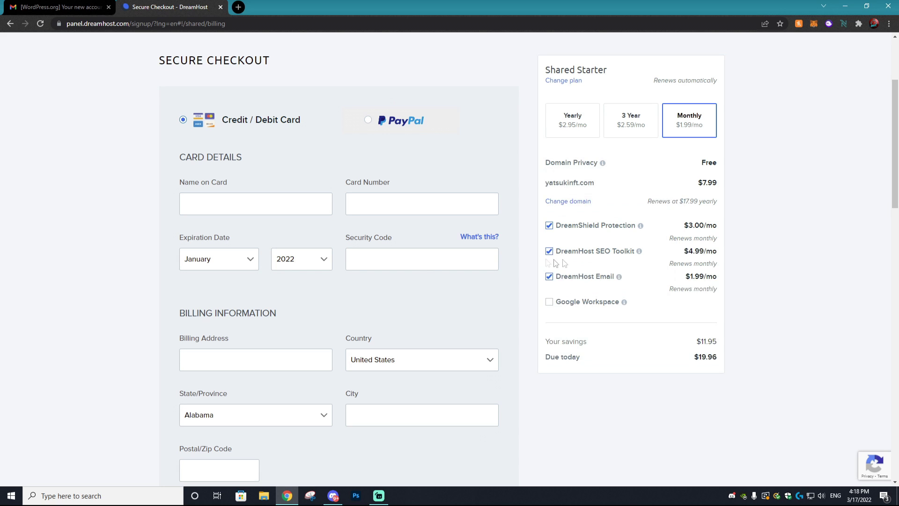
{"action": "mouse_move", "coordinate": [640, 256]}
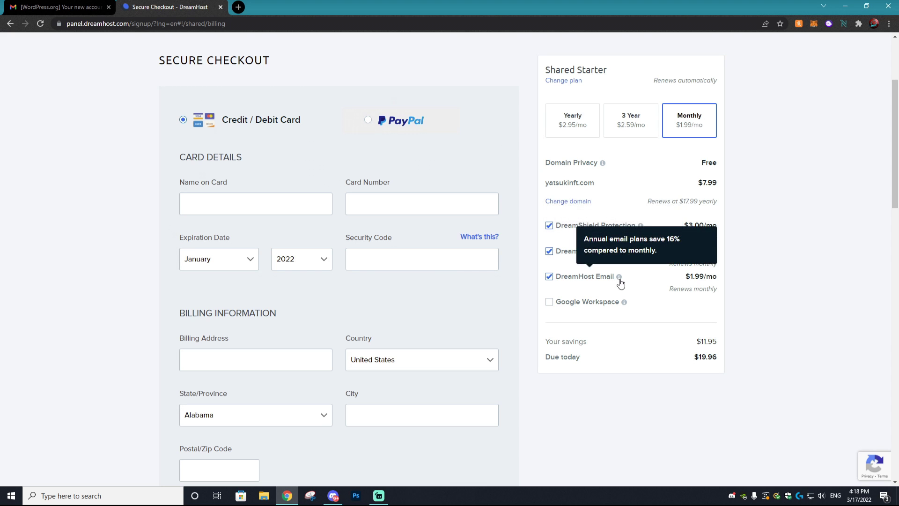
{"action": "mouse_move", "coordinate": [642, 227]}
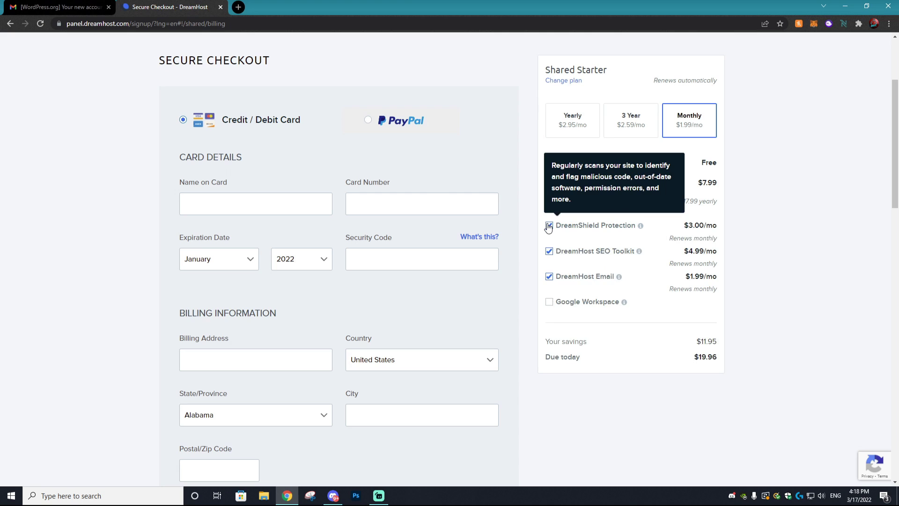
{"action": "left_click", "coordinate": [549, 226]}
{"action": "left_click", "coordinate": [549, 240]}
{"action": "left_click", "coordinate": [550, 254]}
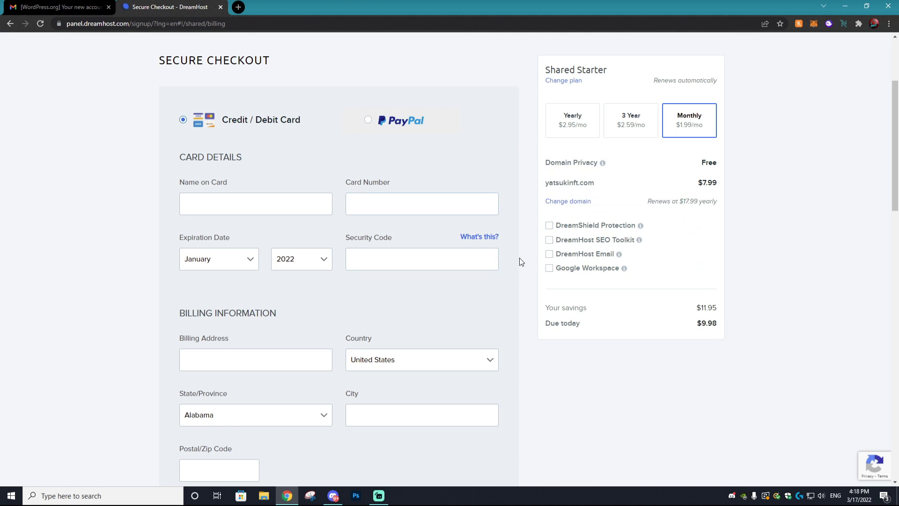
Step: Pay with PayPal, switch back to monthly billing, and submit the $9.98 order
{"action": "left_click", "coordinate": [401, 120]}
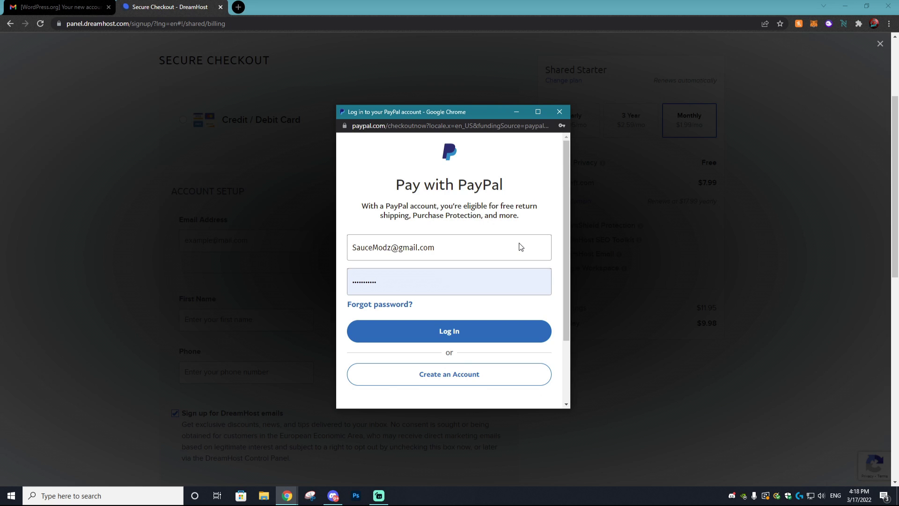
{"action": "left_click", "coordinate": [466, 333]}
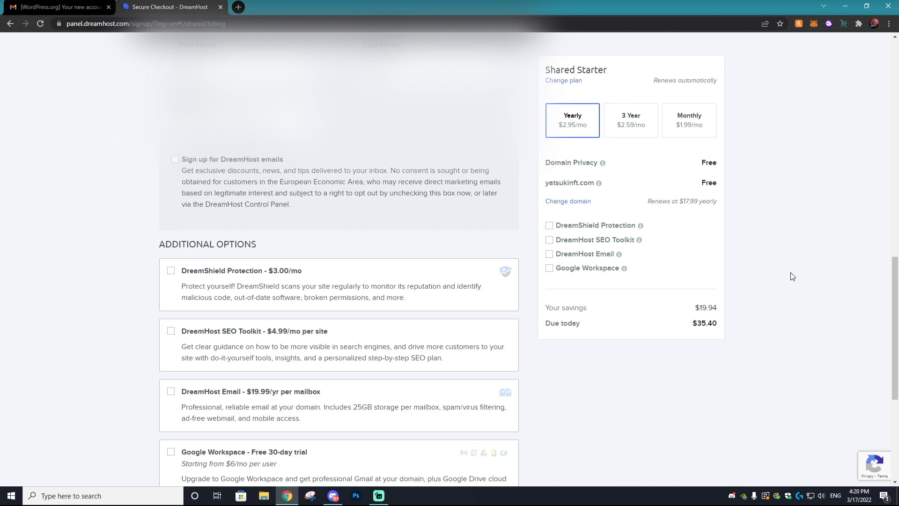
{"action": "double_click", "coordinate": [703, 323]}
{"action": "left_click", "coordinate": [703, 323]}
{"action": "left_click", "coordinate": [689, 117]}
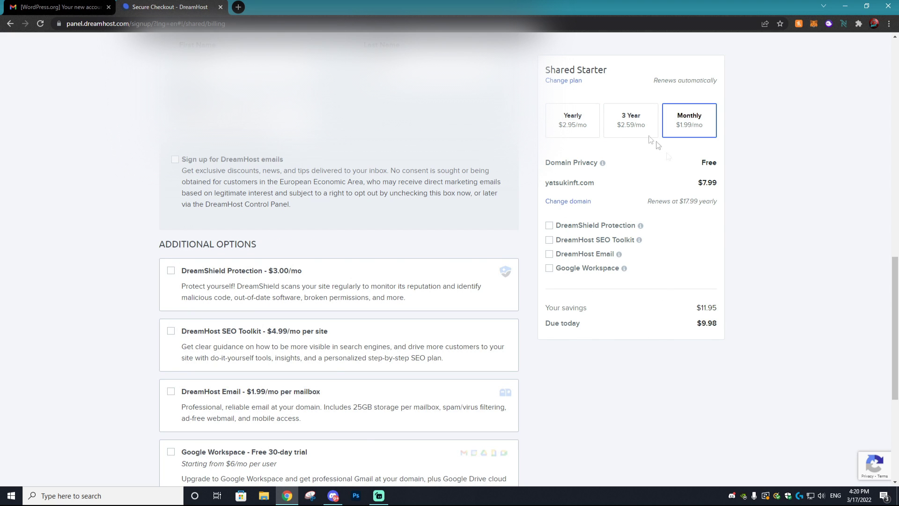
{"action": "scroll", "coordinate": [340, 363], "scroll_direction": "down", "scroll_amount": 5}
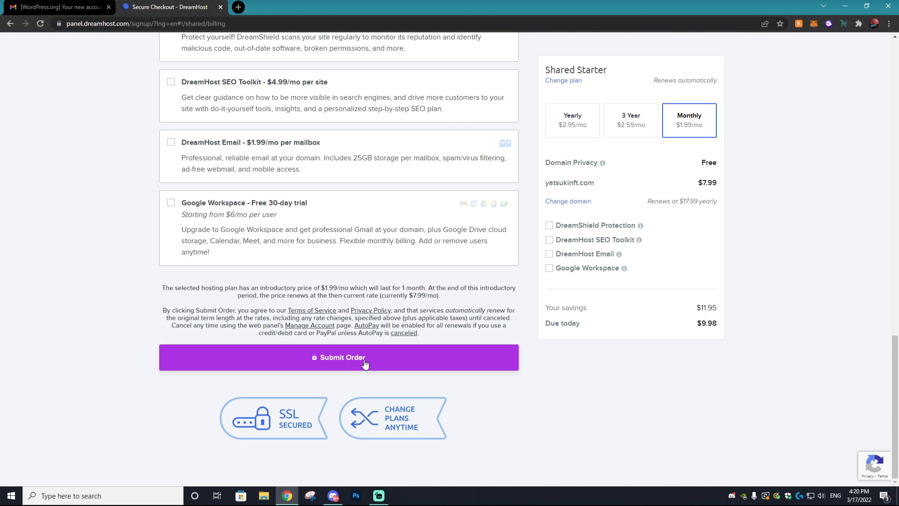
{"action": "left_click", "coordinate": [365, 361]}
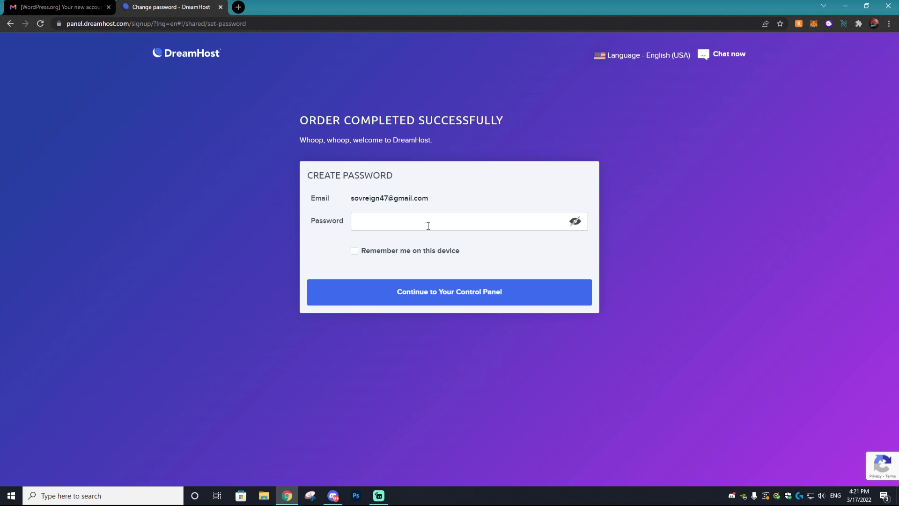
Step: Set the new account password, remember this device, and continue to the control panel
{"action": "left_click", "coordinate": [426, 224]}
{"action": "left_click", "coordinate": [354, 250]}
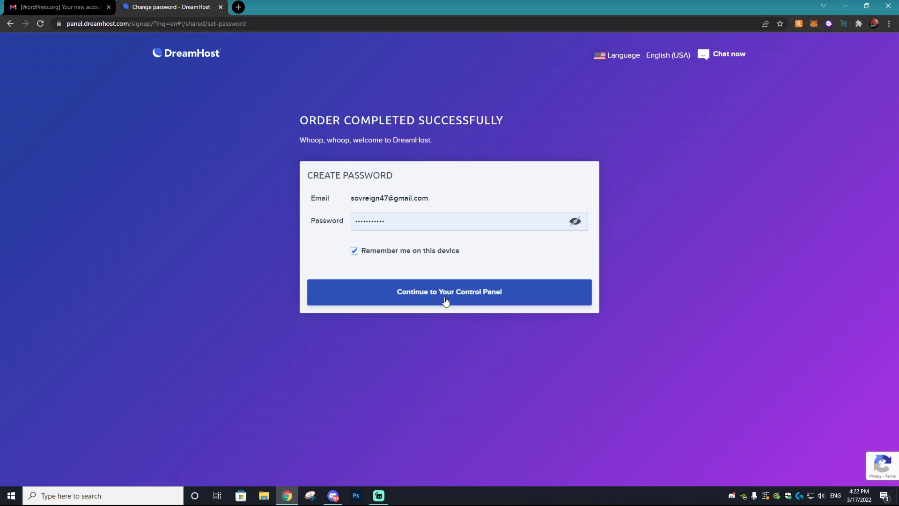
{"action": "left_click", "coordinate": [445, 301]}
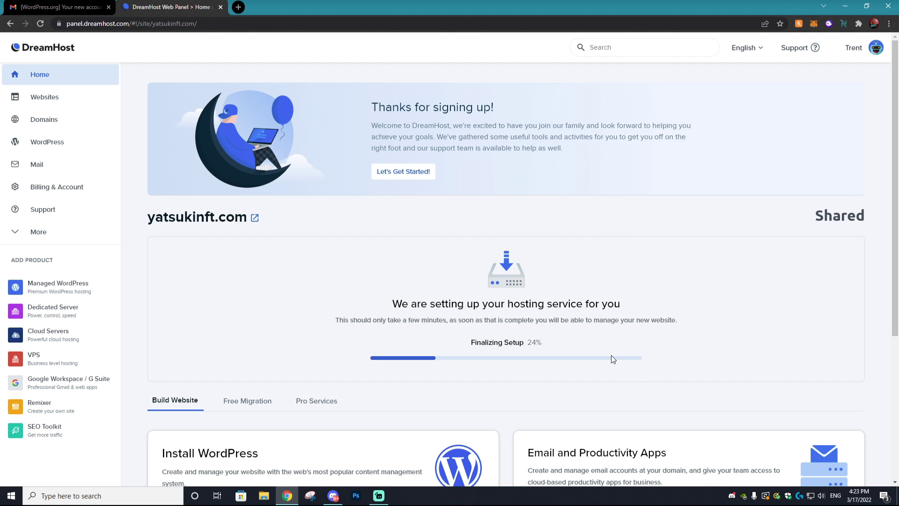
Step: Once hosting for yatsukinft.com is ready, finish the guided setup
{"action": "scroll", "coordinate": [558, 320], "scroll_direction": "down", "scroll_amount": 3}
{"action": "scroll", "coordinate": [572, 220], "scroll_direction": "up", "scroll_amount": 1}
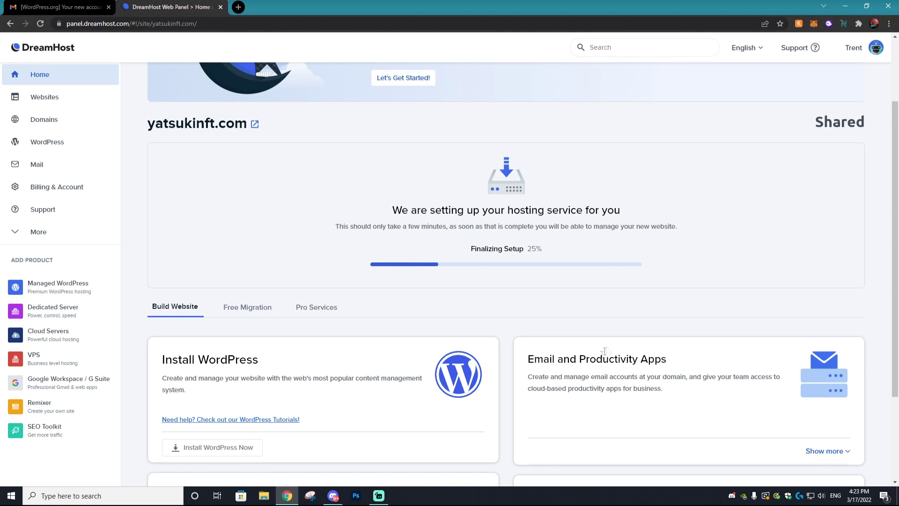
{"action": "scroll", "coordinate": [432, 358], "scroll_direction": "down", "scroll_amount": 2}
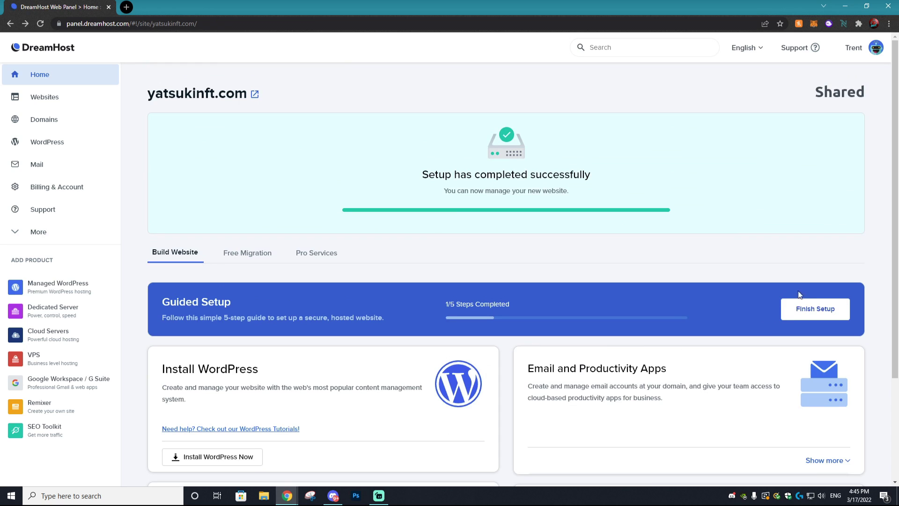
{"action": "left_click", "coordinate": [806, 311]}
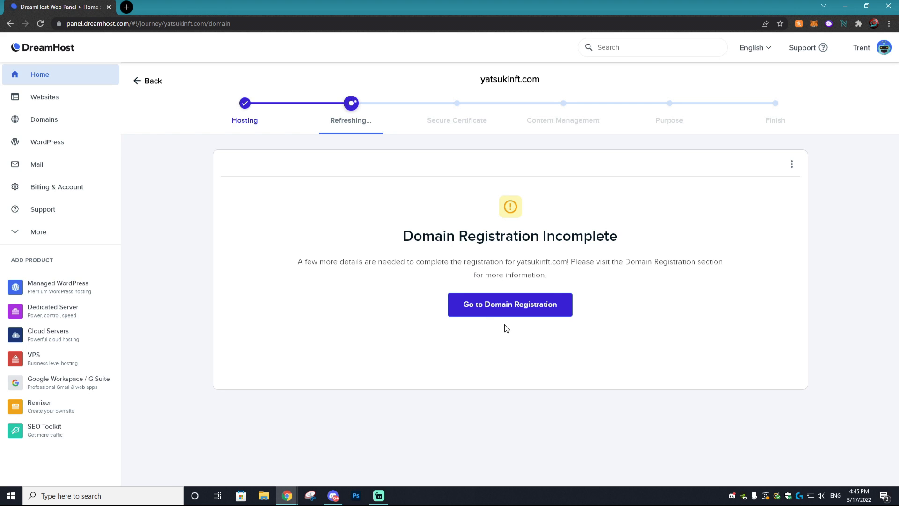
Step: Open the domain registration details for yatsukinft.com
{"action": "left_click", "coordinate": [496, 308]}
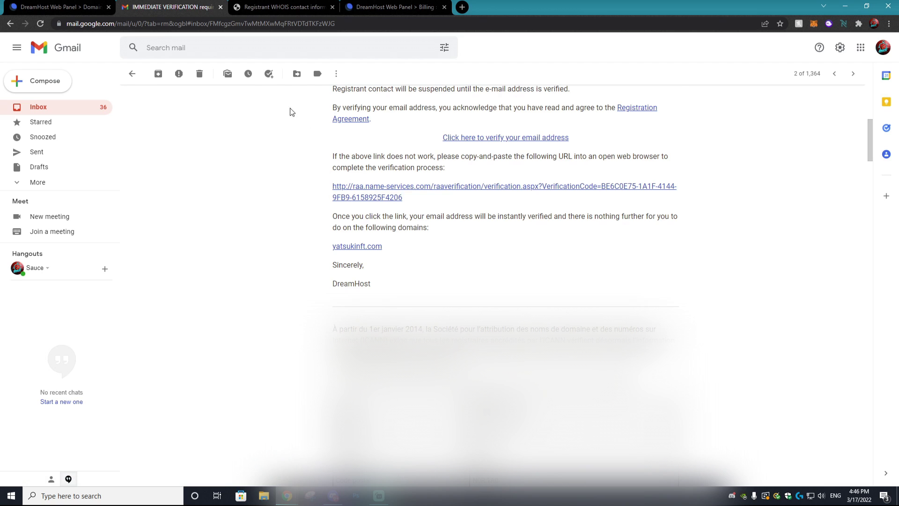
Step: View the registrant verification result for yatsukinft.com
{"action": "left_click", "coordinate": [273, 5]}
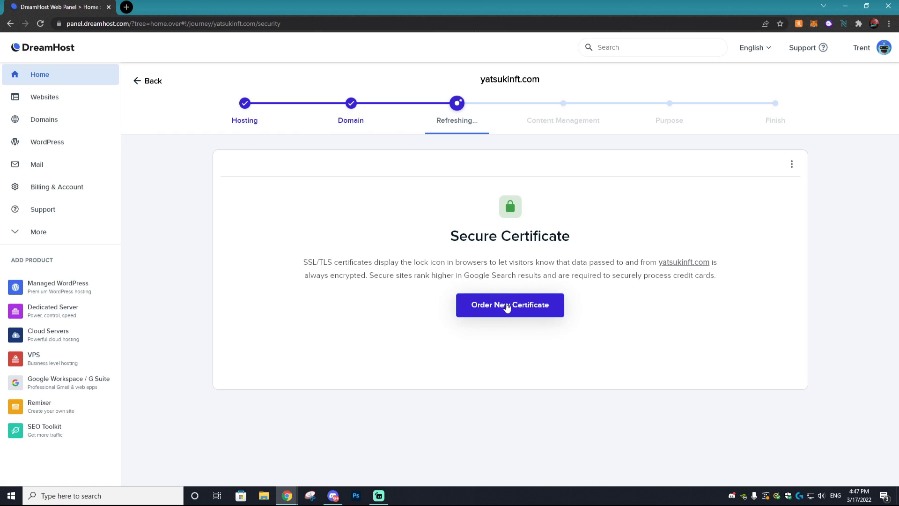
Step: Order the free Let's Encrypt SSL certificate for yatsukinft.com
{"action": "left_click", "coordinate": [508, 314]}
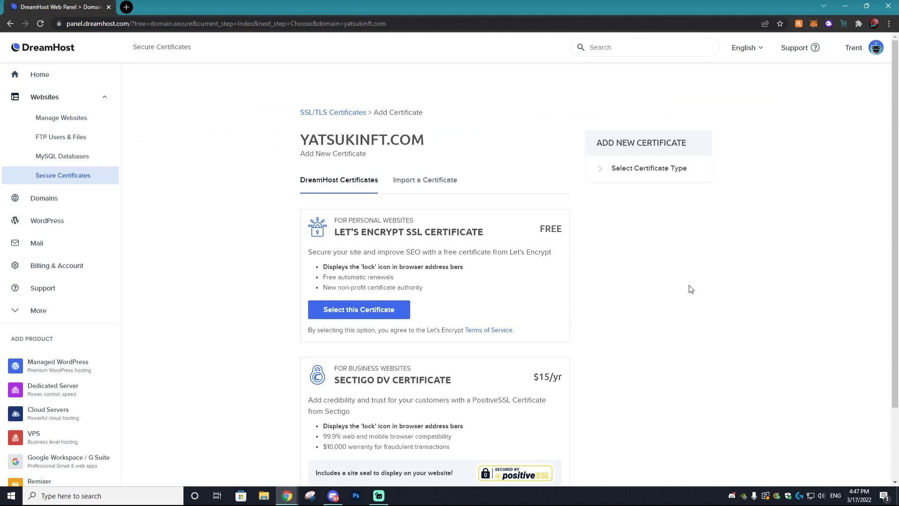
{"action": "scroll", "coordinate": [703, 272], "scroll_direction": "down", "scroll_amount": 2}
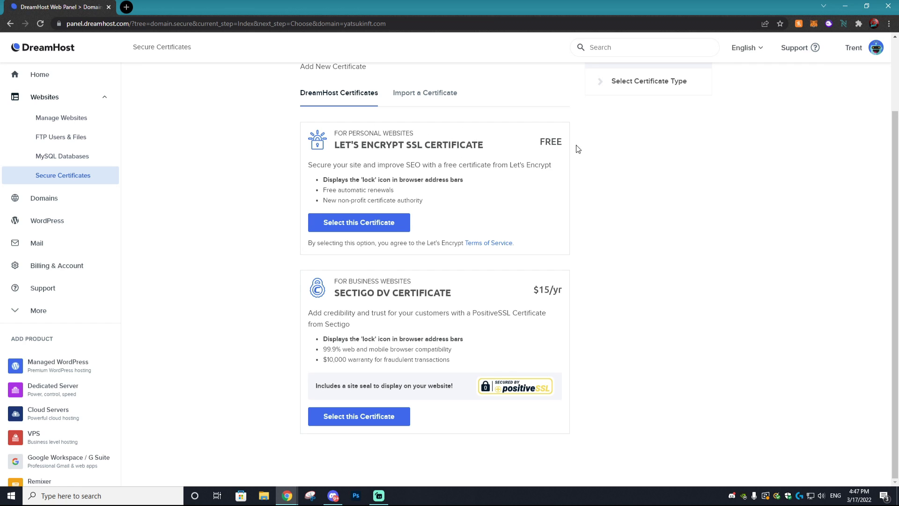
{"action": "left_click", "coordinate": [352, 223]}
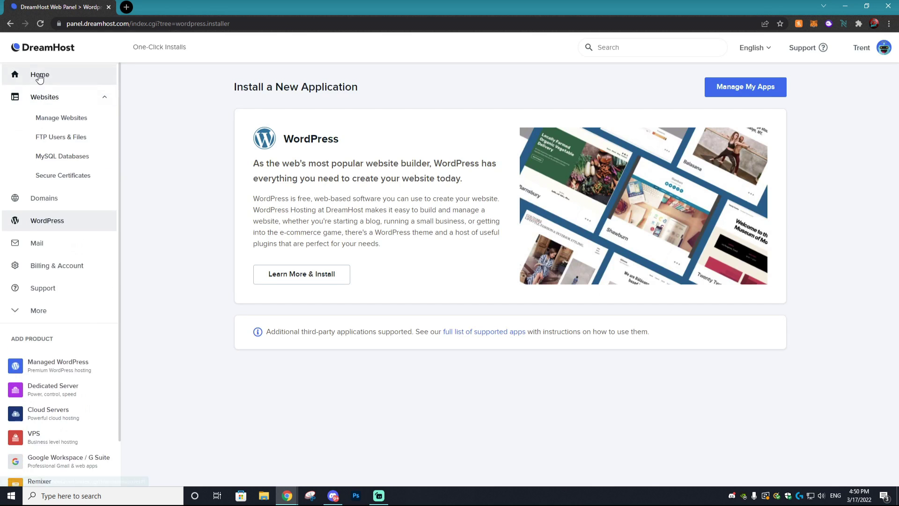
Step: Go from the DreamHost home to WordPress One-Click Installs and start a new install
{"action": "left_click", "coordinate": [40, 74]}
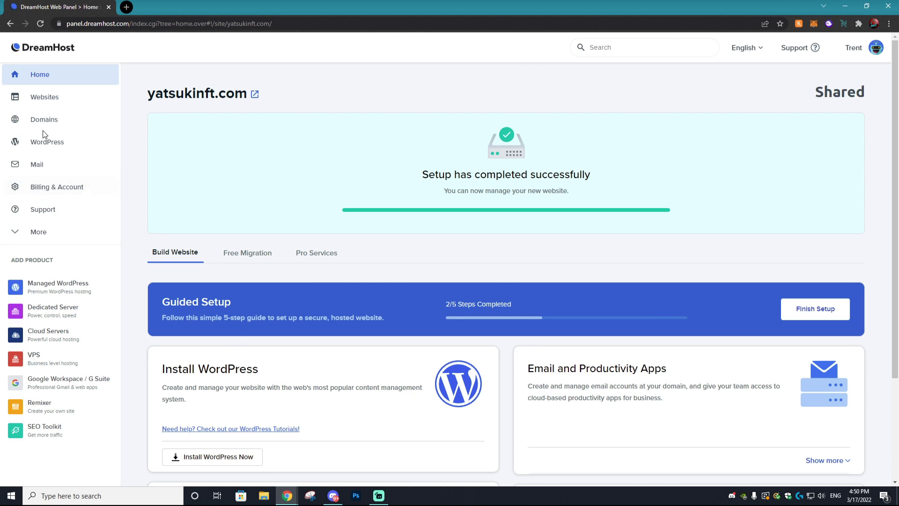
{"action": "left_click", "coordinate": [41, 149]}
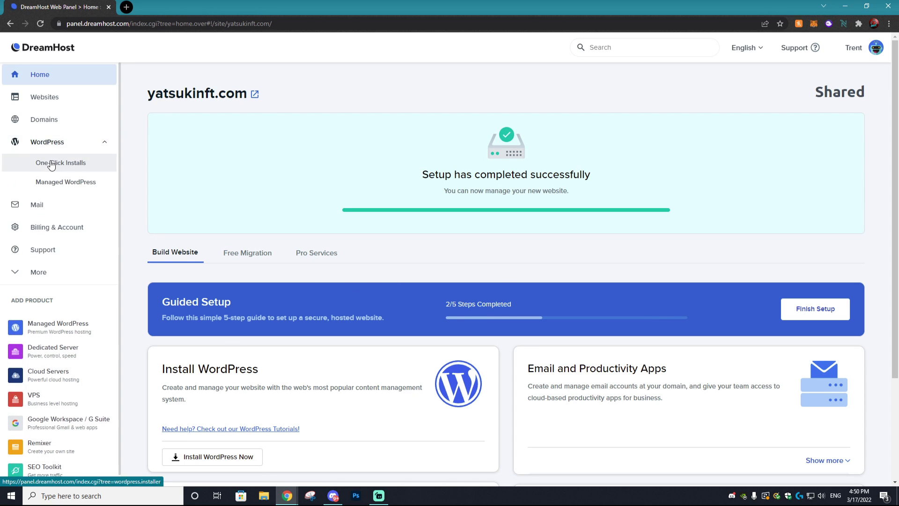
{"action": "left_click", "coordinate": [46, 164]}
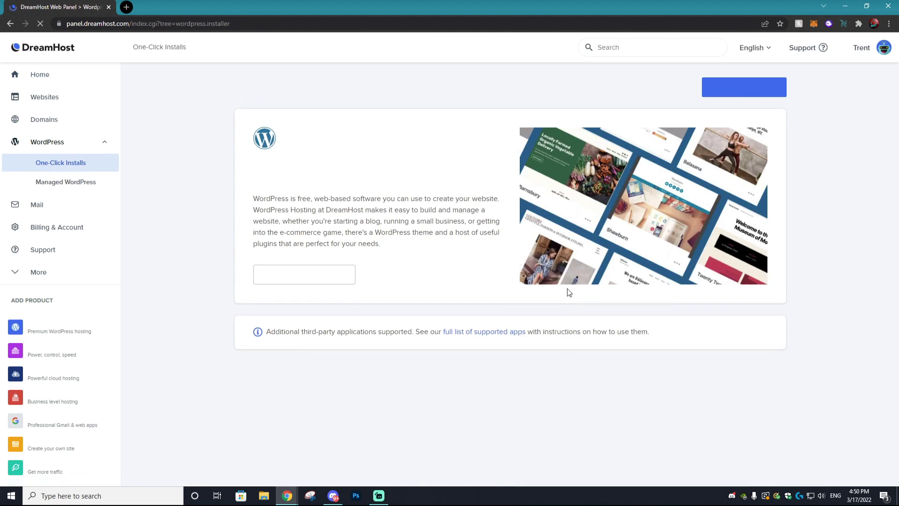
{"action": "left_click", "coordinate": [320, 281]}
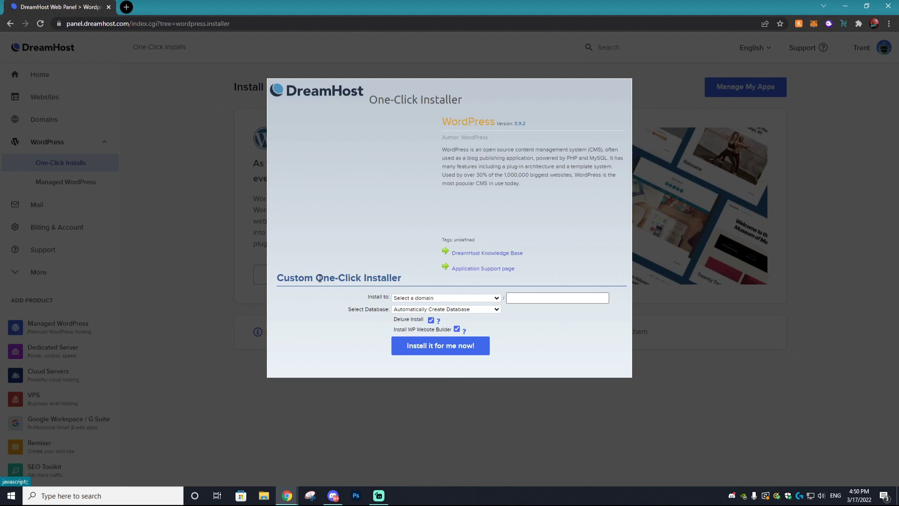
Step: Install WordPress on yatsukinft.com with an automatically created database
{"action": "left_click", "coordinate": [423, 299]}
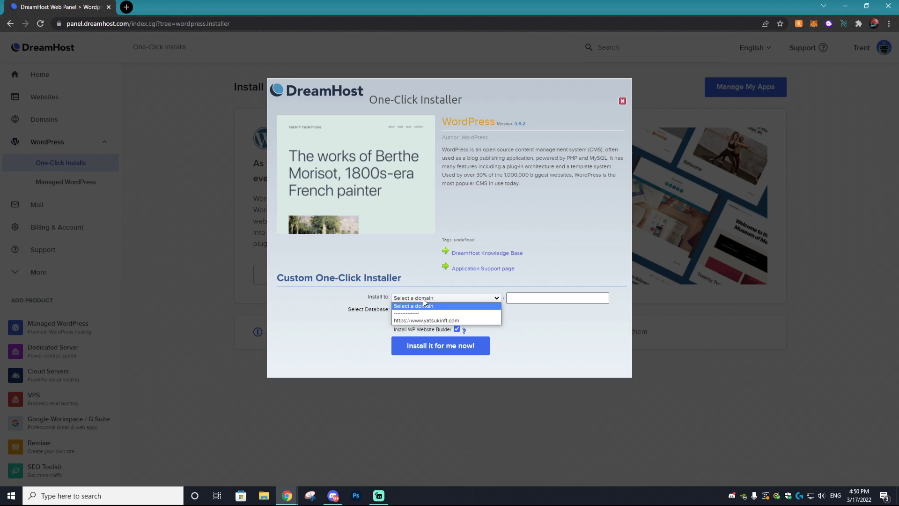
{"action": "left_click", "coordinate": [435, 321]}
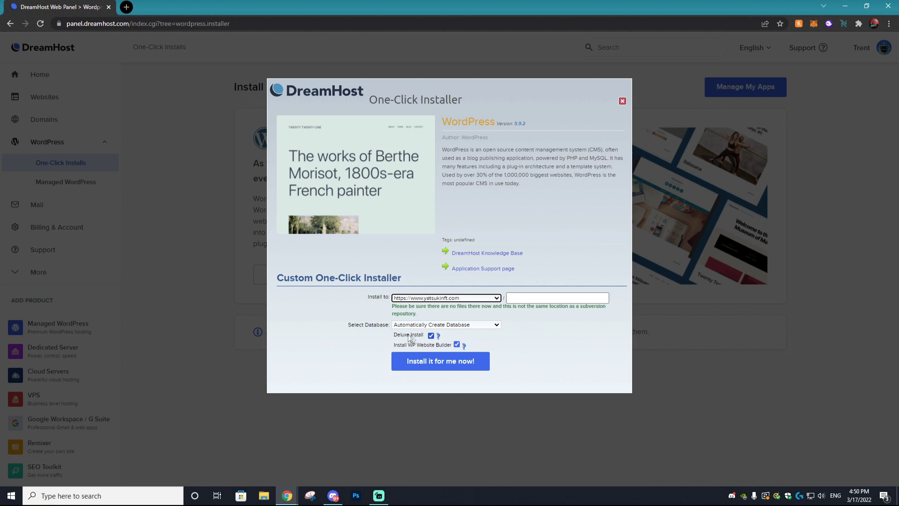
{"action": "left_click", "coordinate": [422, 325]}
{"action": "left_click", "coordinate": [431, 334]}
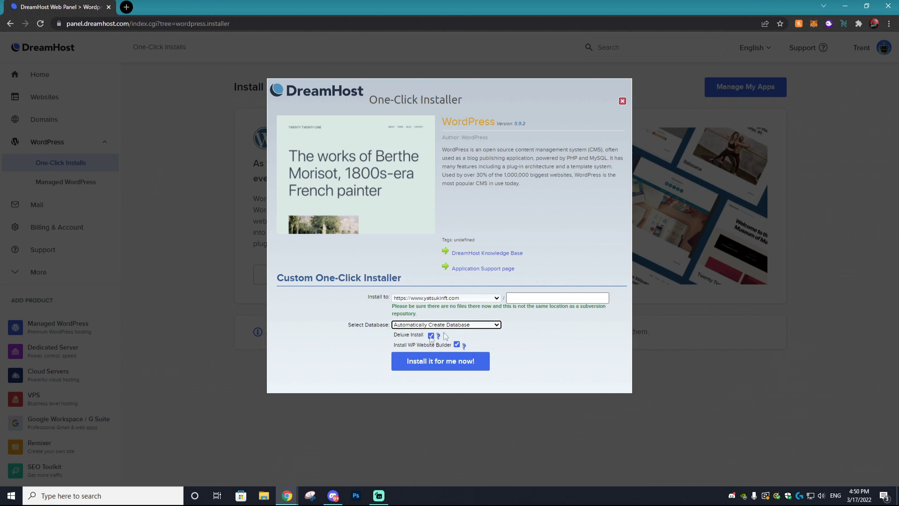
{"action": "left_click", "coordinate": [436, 368]}
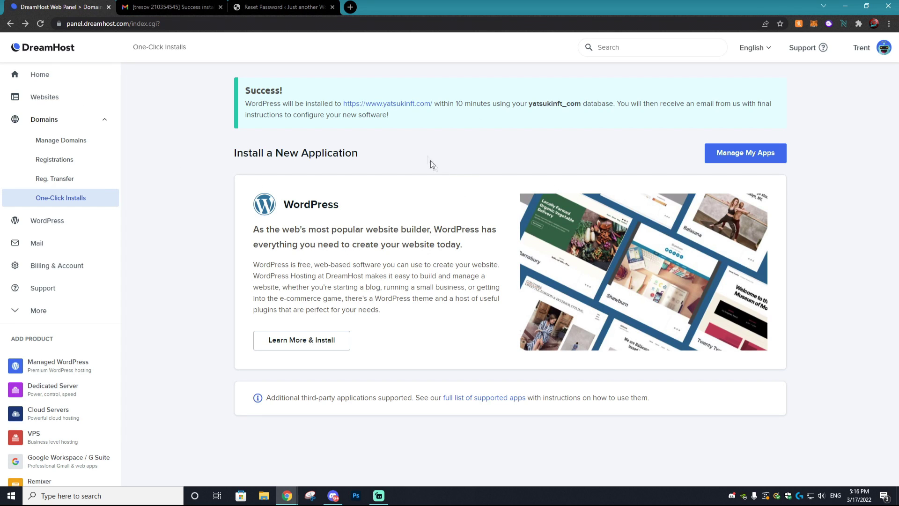
Step: Look over the new yatsukinft.com WordPress site, then go back to the DreamHost success page
{"action": "left_click", "coordinate": [392, 105]}
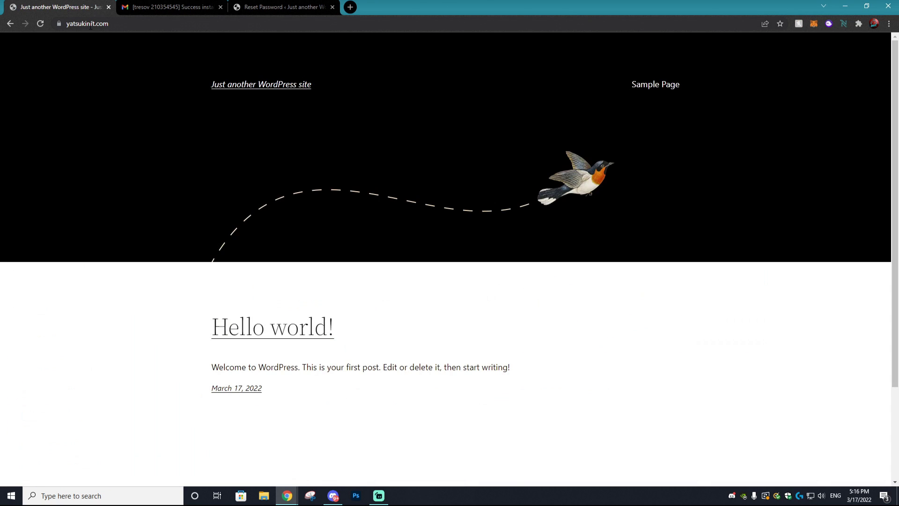
{"action": "left_click", "coordinate": [94, 26]}
{"action": "left_click", "coordinate": [108, 25]}
{"action": "left_click", "coordinate": [541, 100]}
{"action": "scroll", "coordinate": [398, 259], "scroll_direction": "down", "scroll_amount": 3}
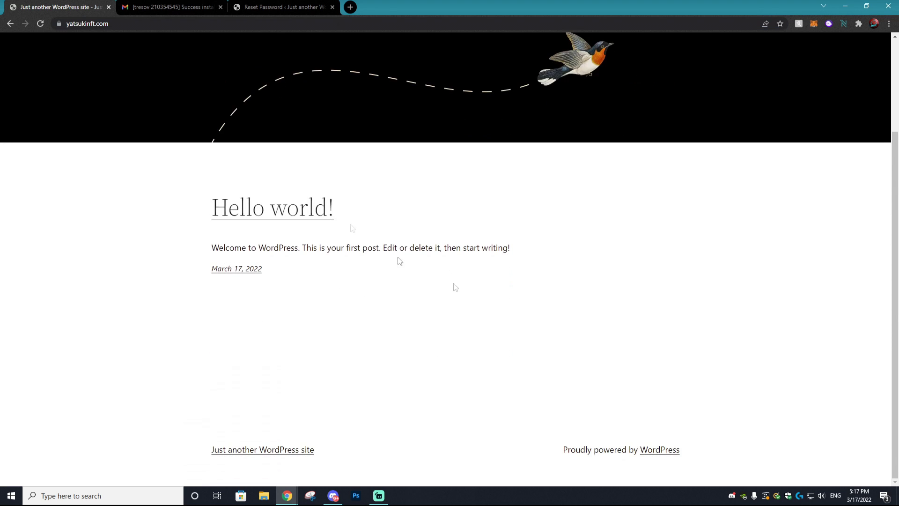
{"action": "scroll", "coordinate": [472, 336], "scroll_direction": "up", "scroll_amount": 2}
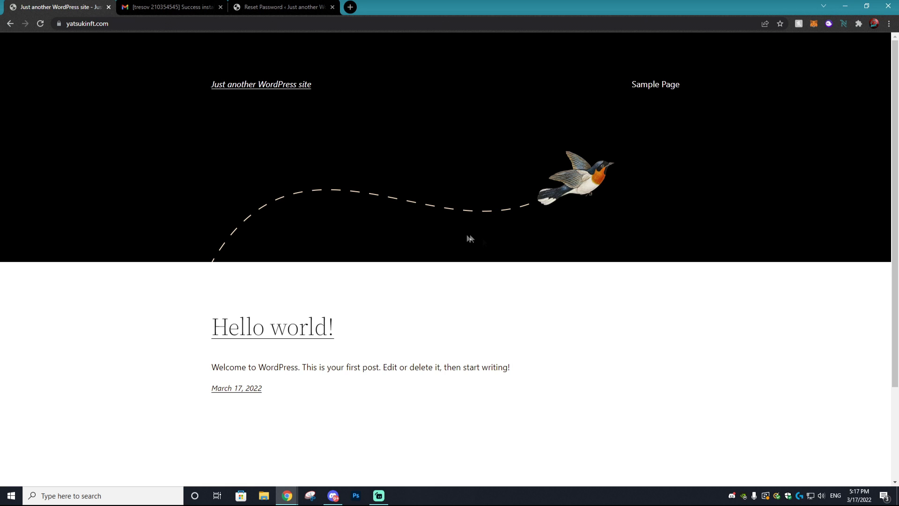
{"action": "left_click", "coordinate": [10, 23]}
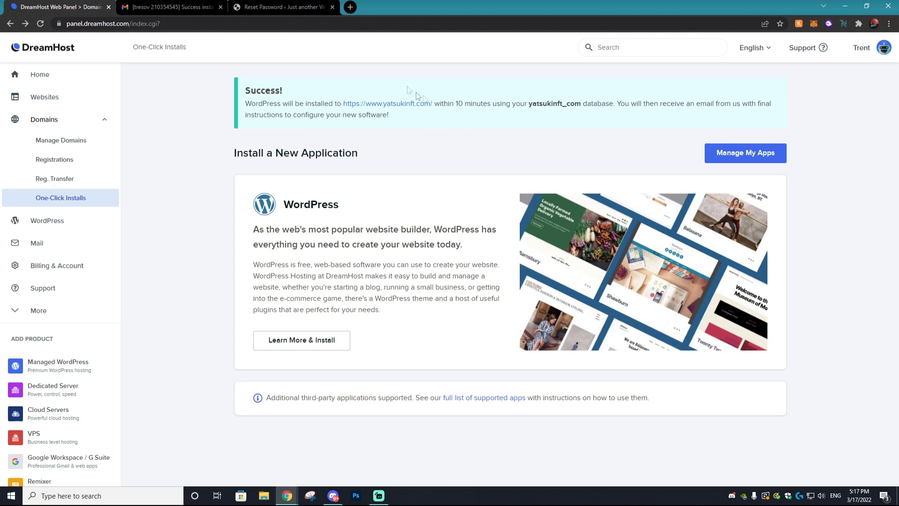
{"action": "left_click", "coordinate": [261, 6]}
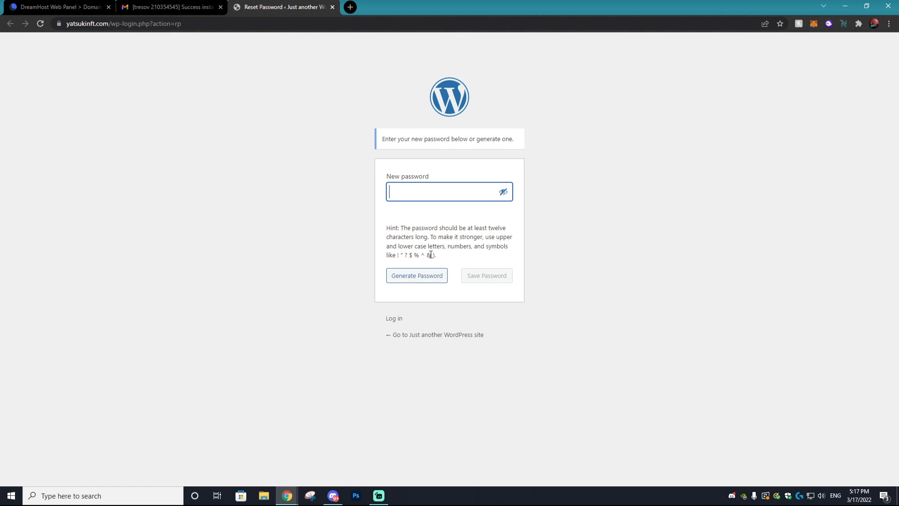
Step: Set a new password for the WordPress admin account and log in
{"action": "type", "text": "password123"}
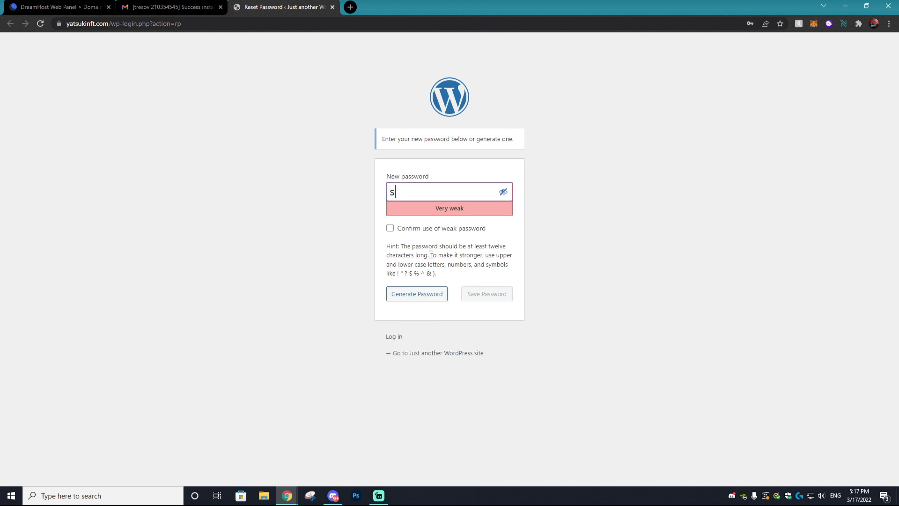
{"action": "key", "text": "Return"}
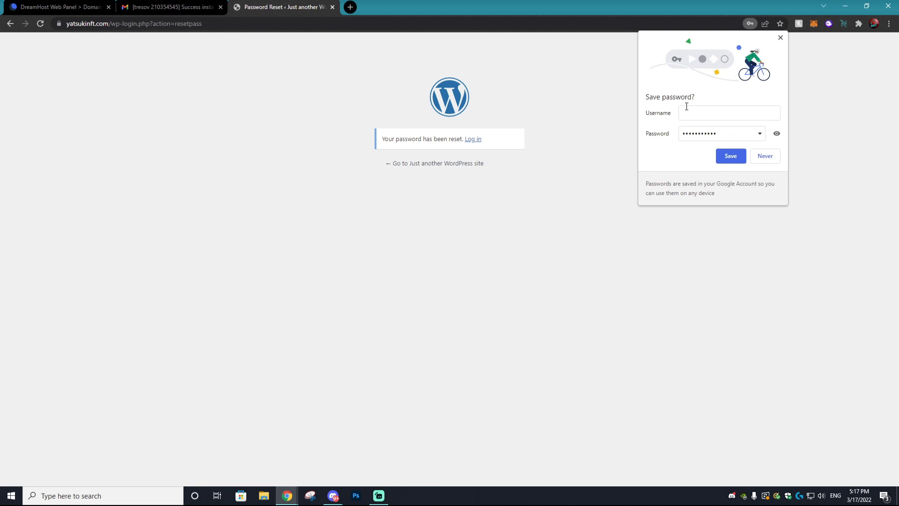
{"action": "left_click", "coordinate": [473, 139]}
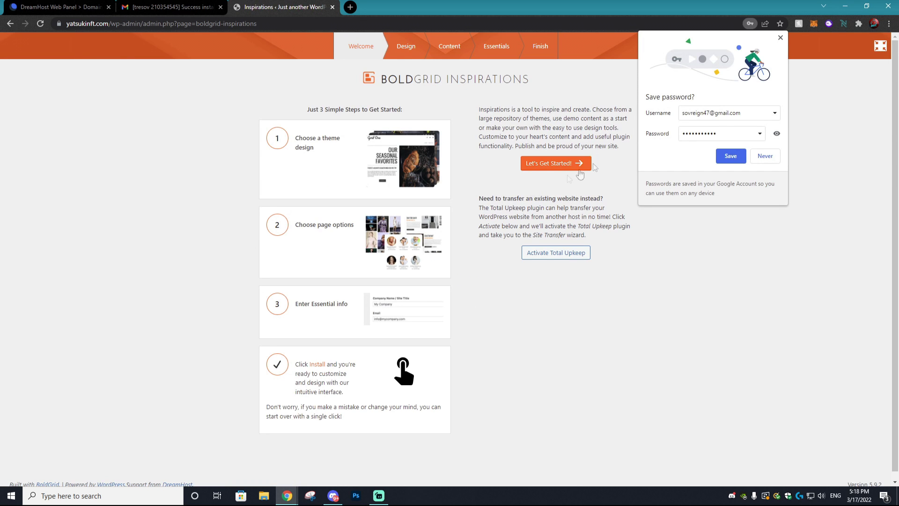
Step: Decline saving the password in the browser and start BoldGrid Inspirations to browse themes
{"action": "left_click", "coordinate": [768, 157]}
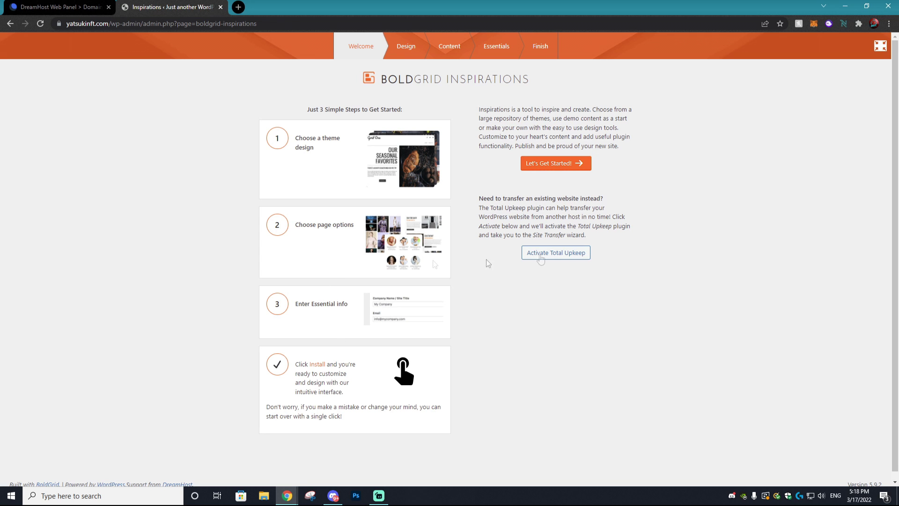
{"action": "left_click", "coordinate": [557, 163]}
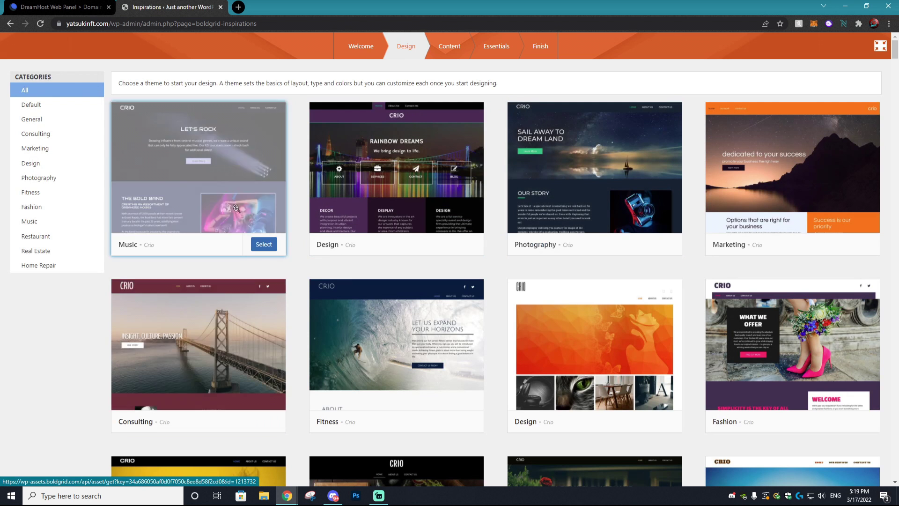
{"action": "scroll", "coordinate": [554, 209], "scroll_direction": "down", "scroll_amount": 3}
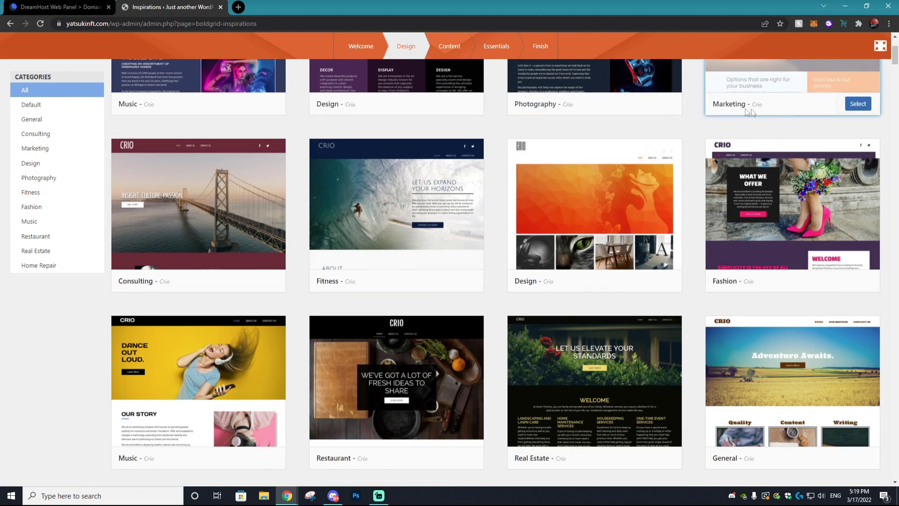
{"action": "scroll", "coordinate": [640, 120], "scroll_direction": "down", "scroll_amount": 5}
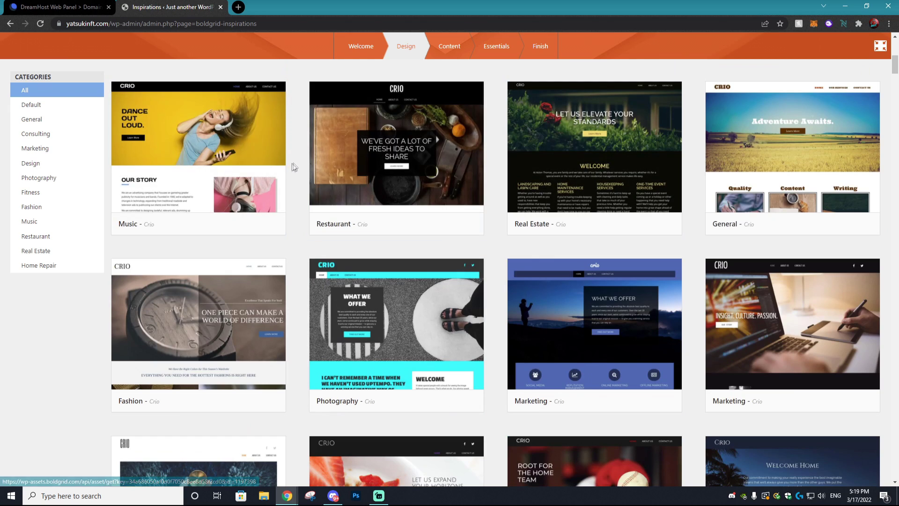
{"action": "scroll", "coordinate": [363, 97], "scroll_direction": "down", "scroll_amount": 6}
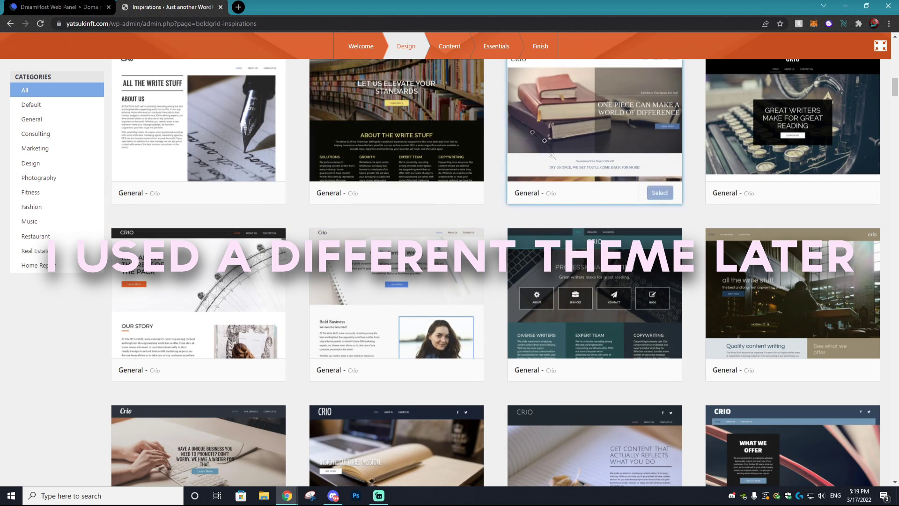
Step: Pick the Crio Real Estate theme and continue past the Content preview
{"action": "scroll", "coordinate": [575, 181], "scroll_direction": "down", "scroll_amount": 6}
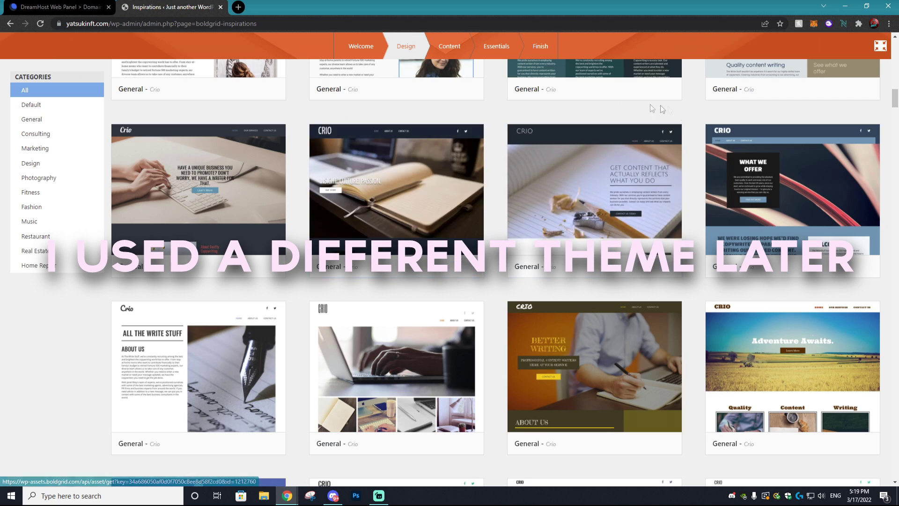
{"action": "scroll", "coordinate": [402, 109], "scroll_direction": "down", "scroll_amount": 5}
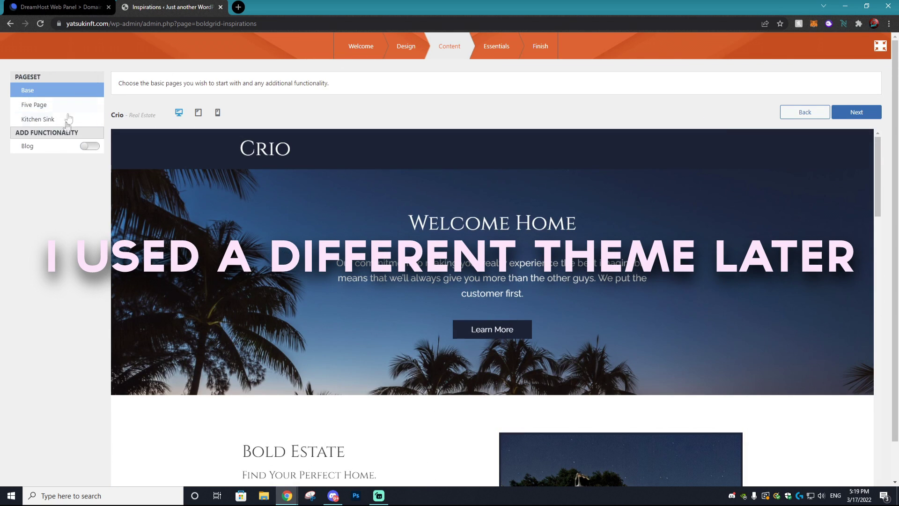
{"action": "scroll", "coordinate": [417, 173], "scroll_direction": "down", "scroll_amount": 5}
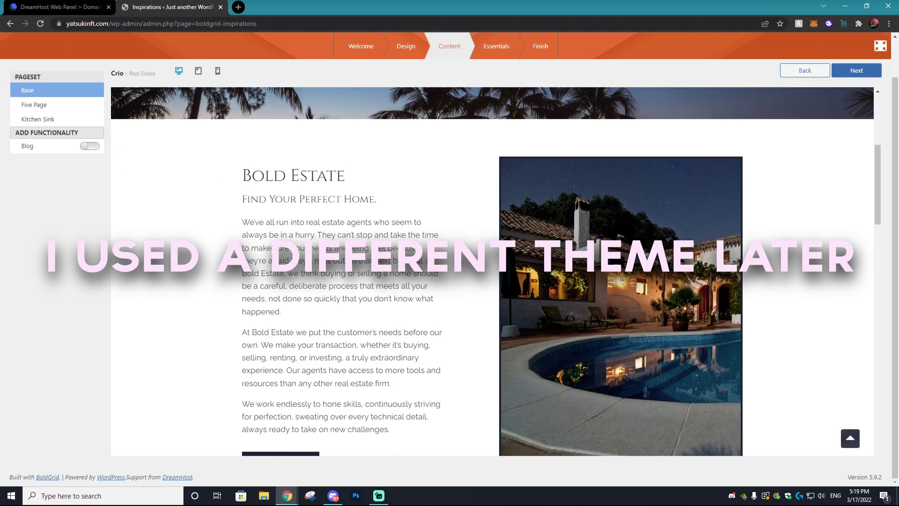
{"action": "scroll", "coordinate": [468, 186], "scroll_direction": "up", "scroll_amount": 6}
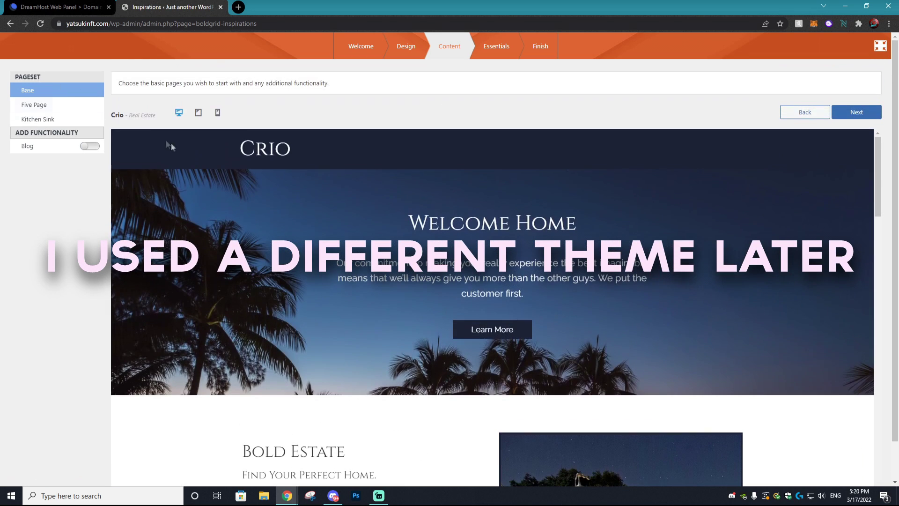
{"action": "left_click", "coordinate": [89, 148]}
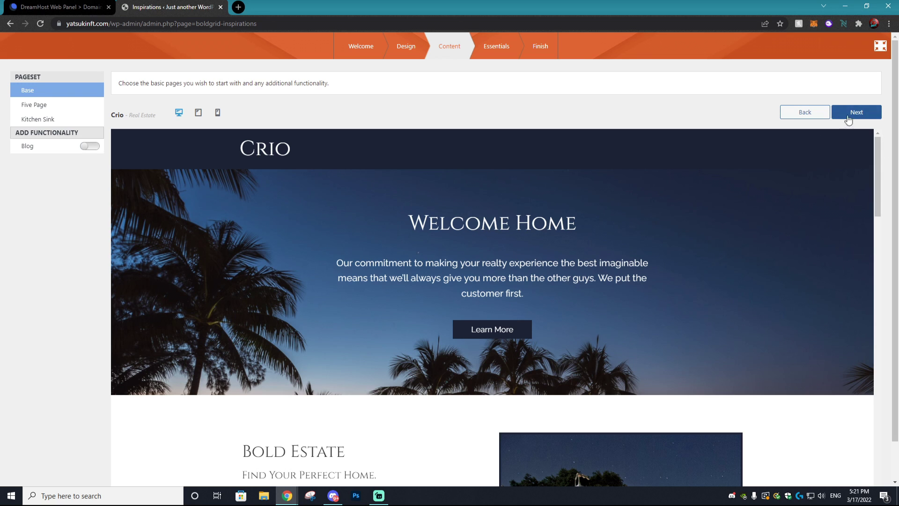
{"action": "left_click", "coordinate": [855, 113]}
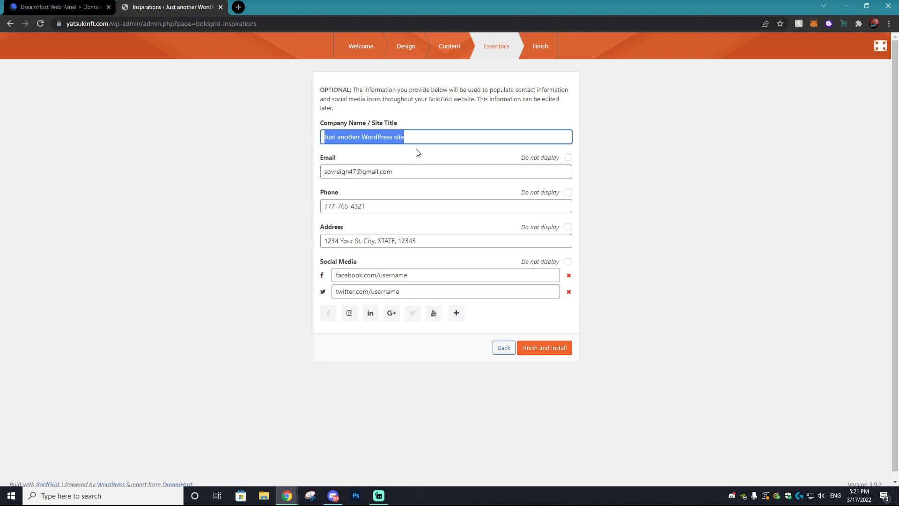
Step: Clear the sample phone number and address and set both to not display
{"action": "left_click_drag", "start_coordinate": [409, 241], "coordinate": [316, 243]}
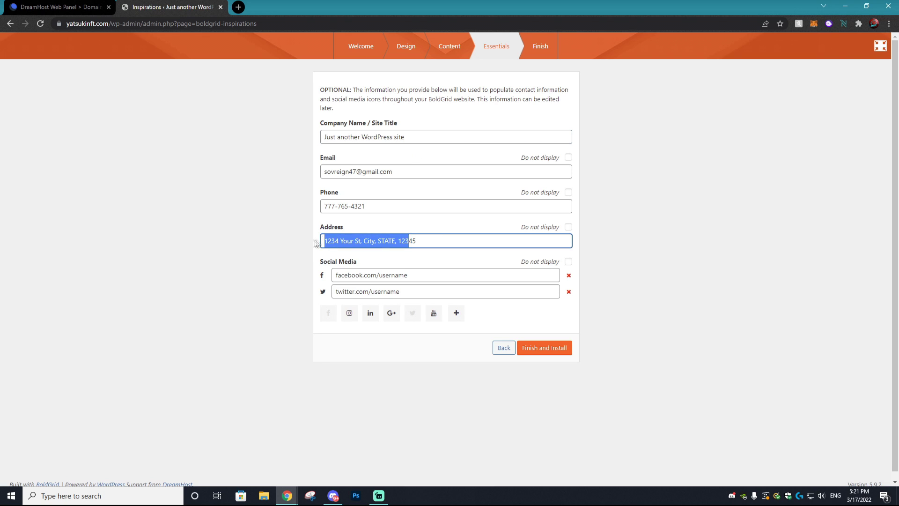
{"action": "key", "text": "shift+Tab"}
{"action": "key", "text": "BackSpace"}
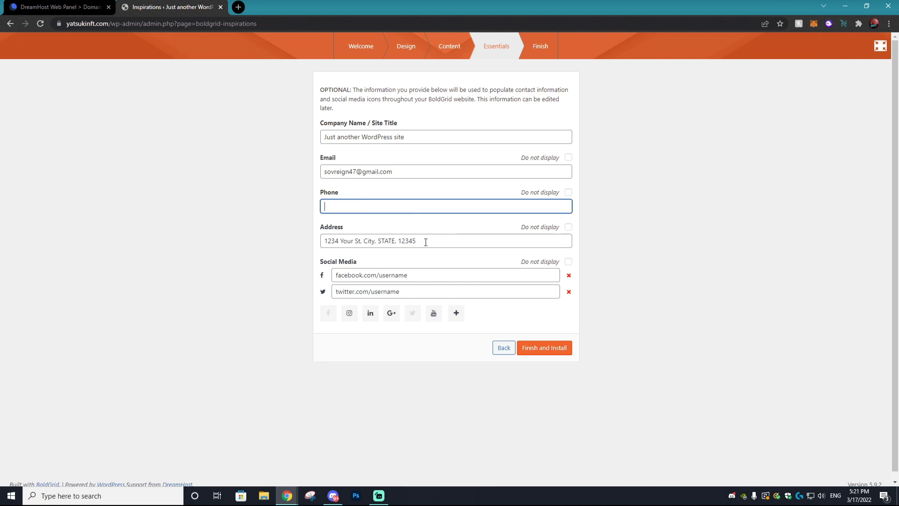
{"action": "key", "text": "Tab"}
{"action": "key", "text": "BackSpace"}
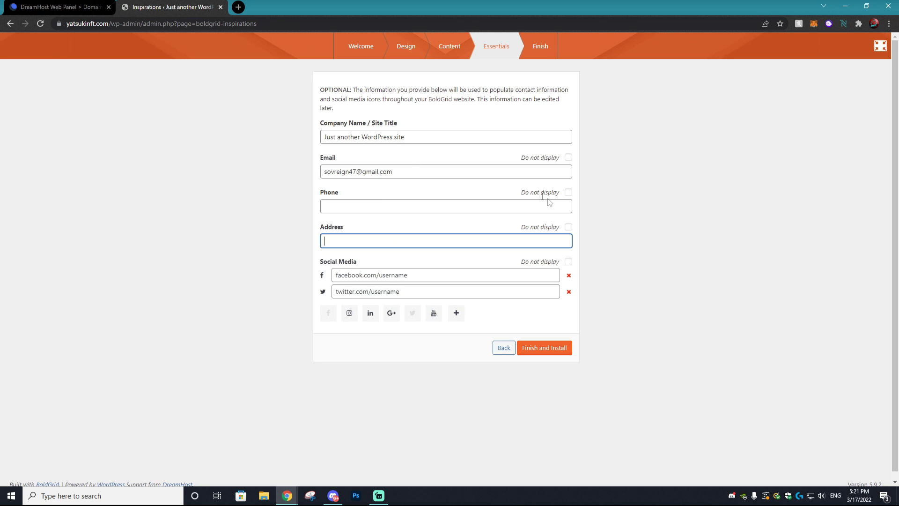
{"action": "left_click", "coordinate": [569, 193]}
{"action": "left_click", "coordinate": [568, 227]}
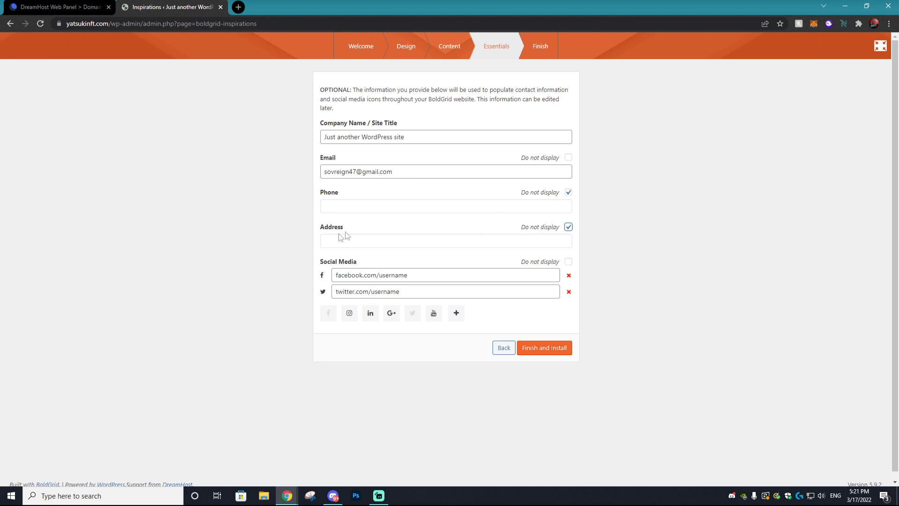
{"action": "left_click", "coordinate": [349, 211]}
Step: Remove the Facebook link, edit the Twitter link, and finish installing the site
{"action": "left_click", "coordinate": [569, 275]}
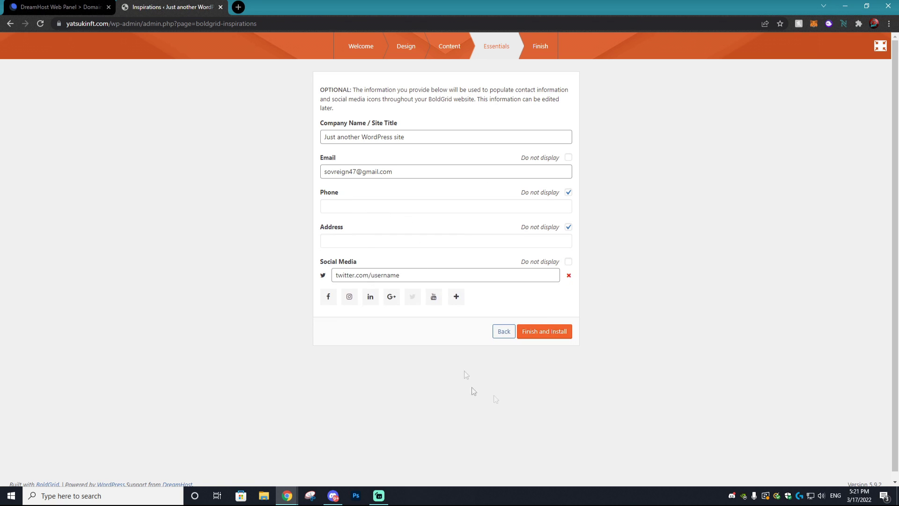
{"action": "left_click", "coordinate": [349, 298]}
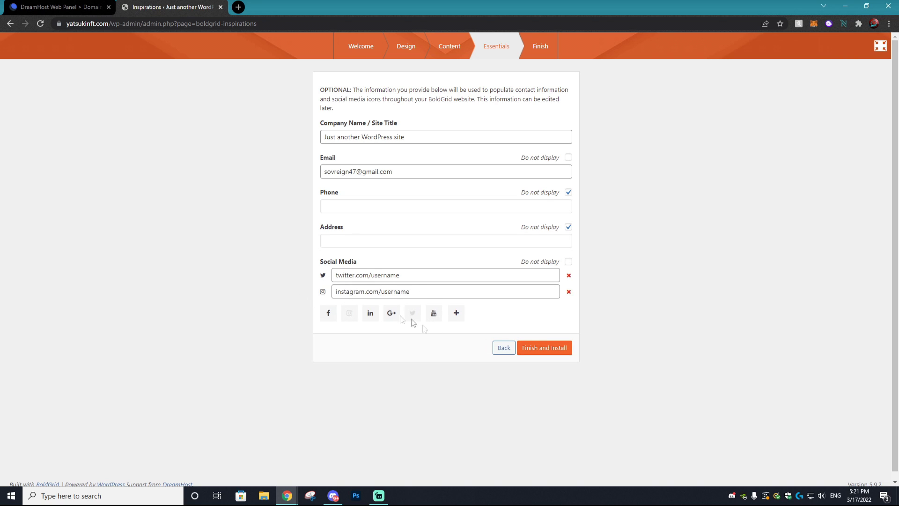
{"action": "left_click_drag", "start_coordinate": [410, 280], "coordinate": [373, 279]}
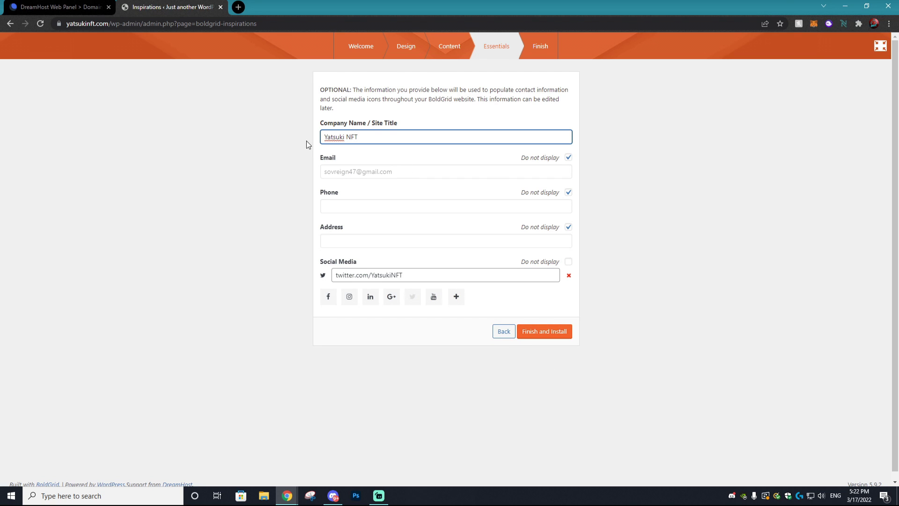
{"action": "left_click", "coordinate": [539, 332]}
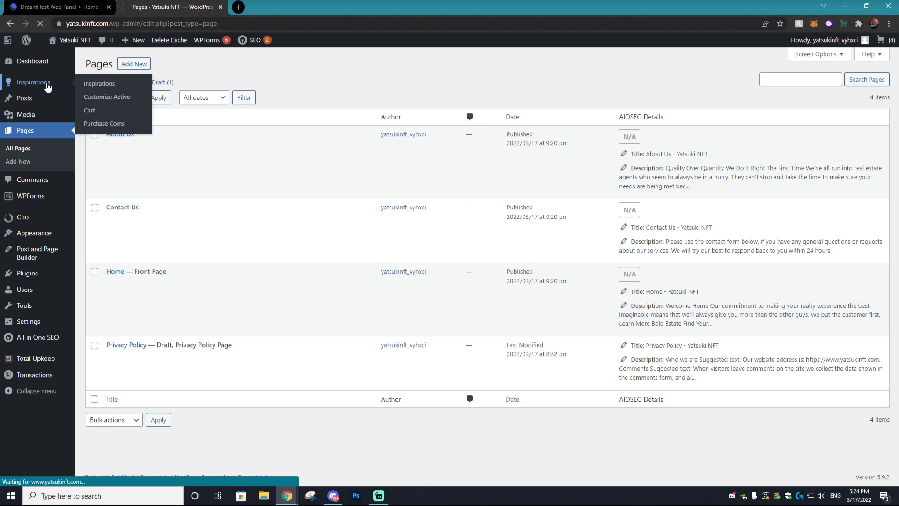
{"action": "left_click", "coordinate": [33, 83]}
{"action": "mouse_move", "coordinate": [73, 44]}
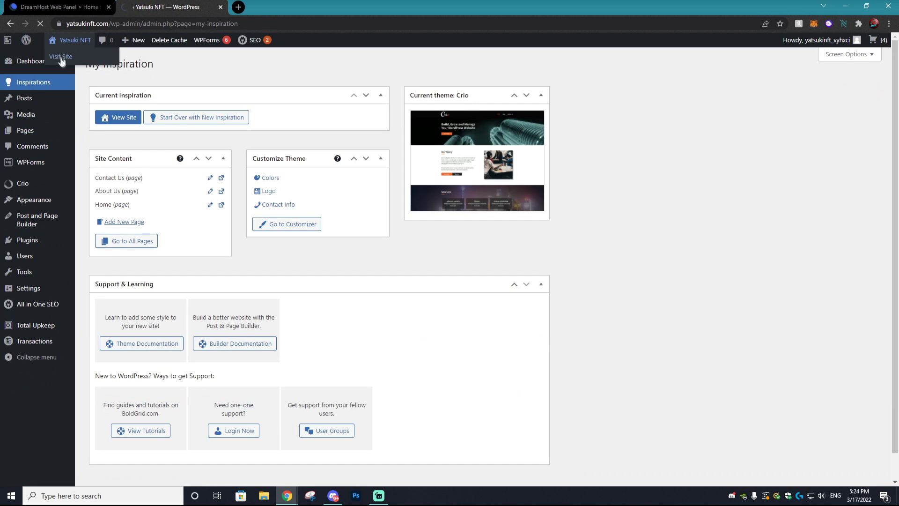
{"action": "left_click", "coordinate": [60, 58]}
{"action": "mouse_move", "coordinate": [20, 44]}
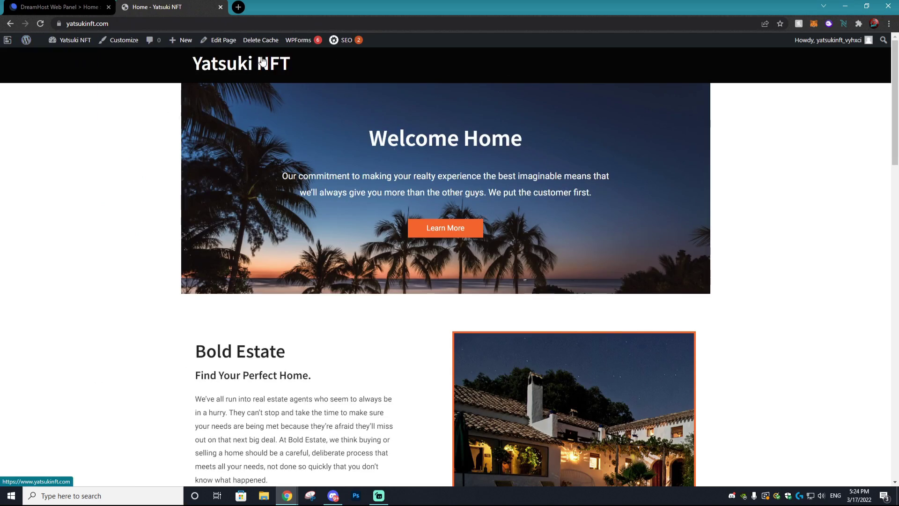
{"action": "scroll", "coordinate": [429, 182], "scroll_direction": "down", "scroll_amount": 12}
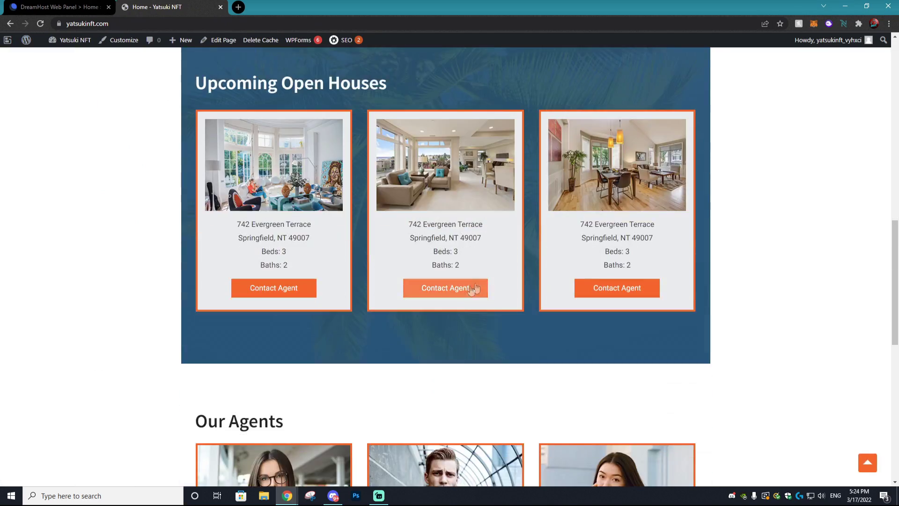
{"action": "left_click", "coordinate": [470, 288]}
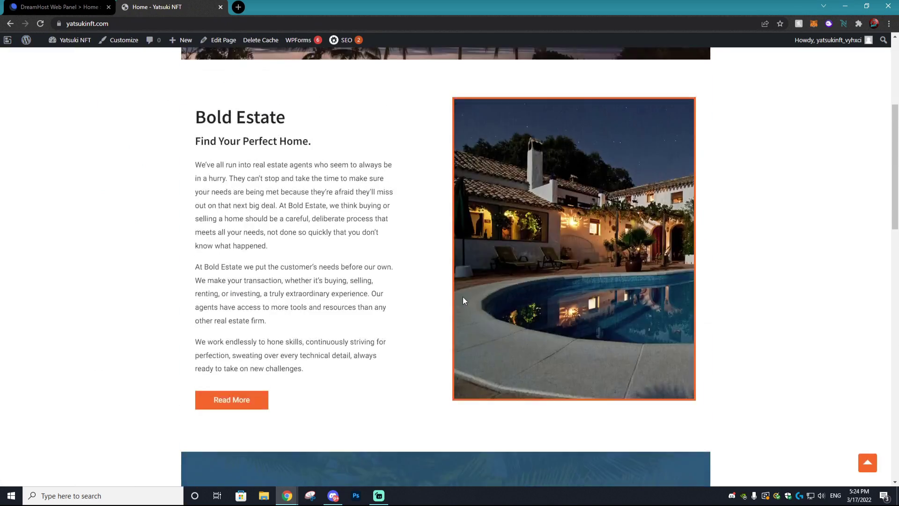
{"action": "scroll", "coordinate": [388, 305], "scroll_direction": "down", "scroll_amount": 20}
{"action": "scroll", "coordinate": [387, 305], "scroll_direction": "up", "scroll_amount": 20}
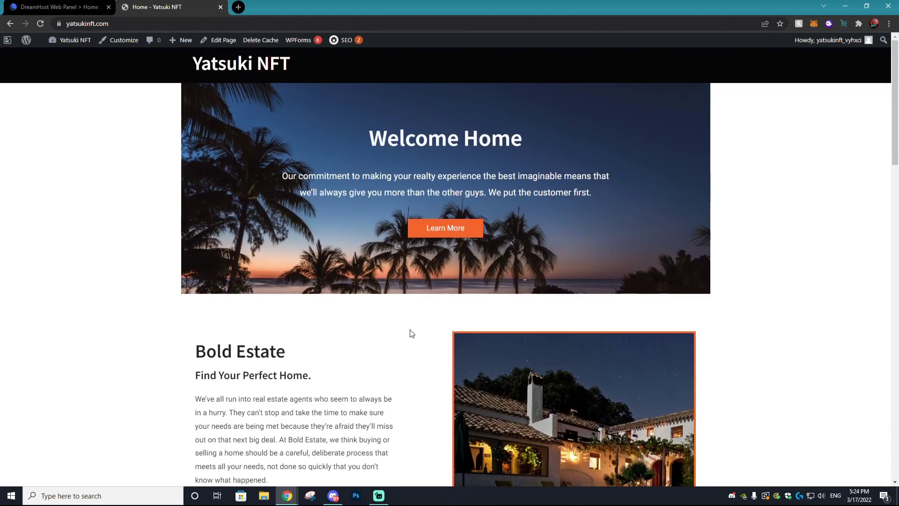
{"action": "scroll", "coordinate": [464, 135], "scroll_direction": "down", "scroll_amount": 8}
{"action": "scroll", "coordinate": [465, 134], "scroll_direction": "down", "scroll_amount": 6}
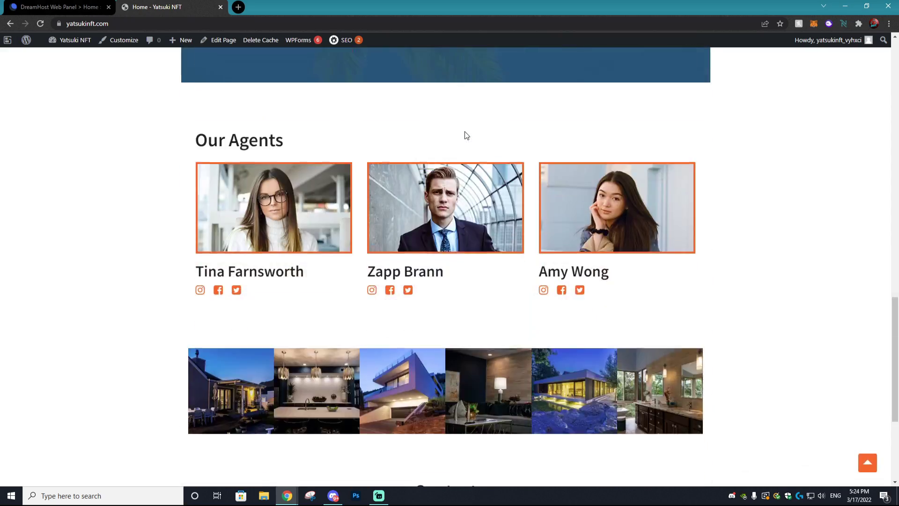
{"action": "scroll", "coordinate": [516, 236], "scroll_direction": "up", "scroll_amount": 4}
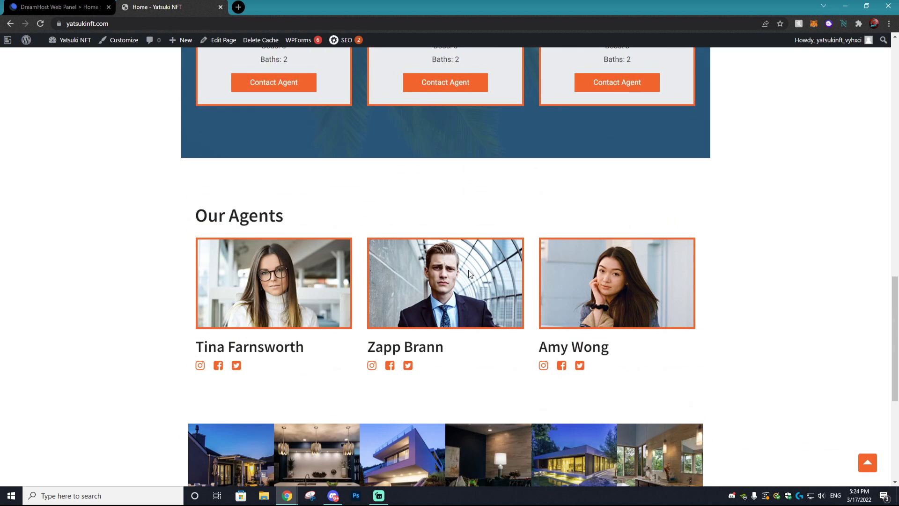
{"action": "scroll", "coordinate": [468, 270], "scroll_direction": "up", "scroll_amount": 10}
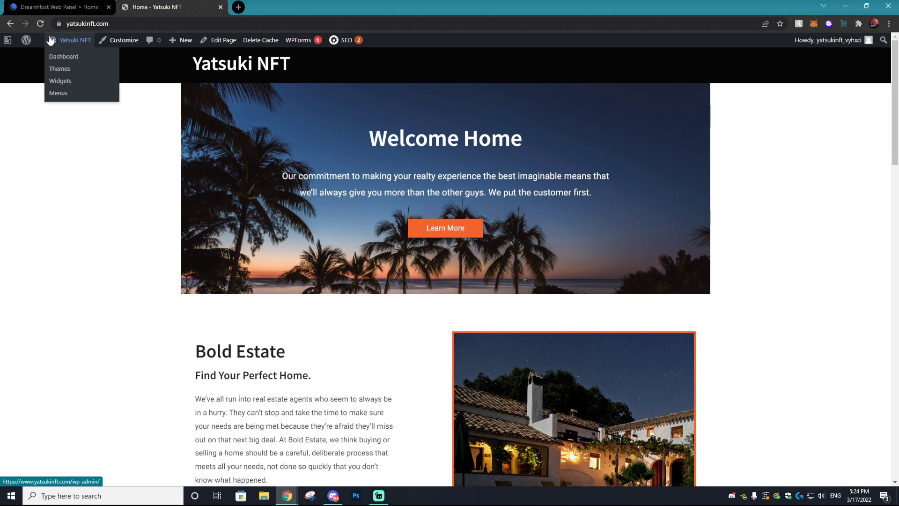
{"action": "mouse_move", "coordinate": [26, 41]}
{"action": "mouse_move", "coordinate": [69, 43]}
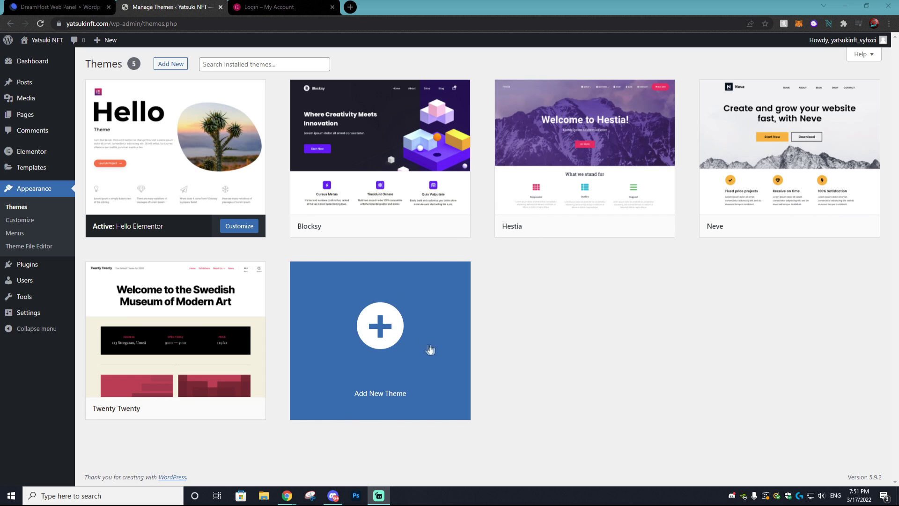
Step: Activate the Hestia theme from the installed themes list
{"action": "left_click", "coordinate": [360, 324]}
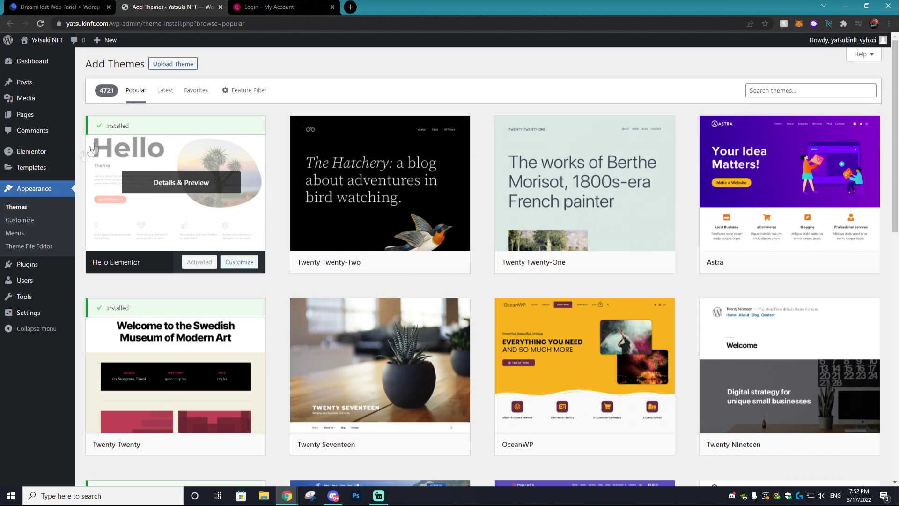
{"action": "left_click", "coordinate": [22, 210]}
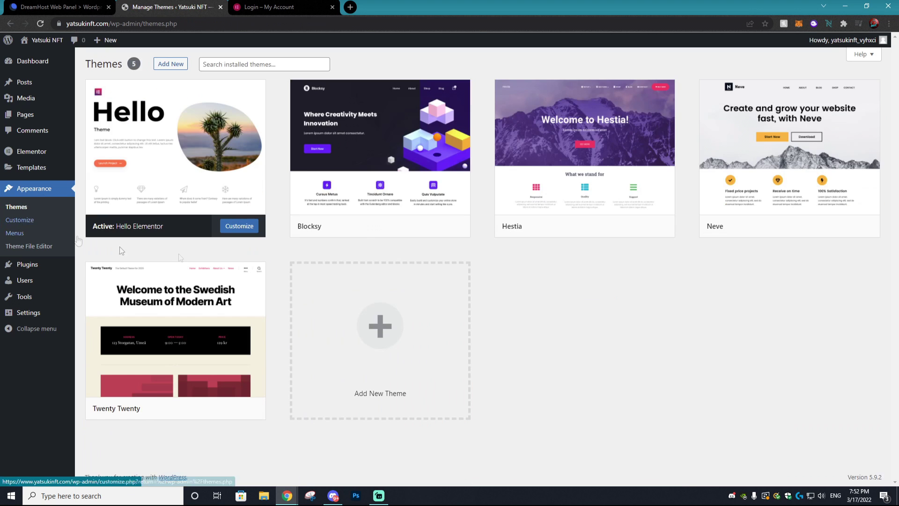
{"action": "left_click", "coordinate": [564, 205]}
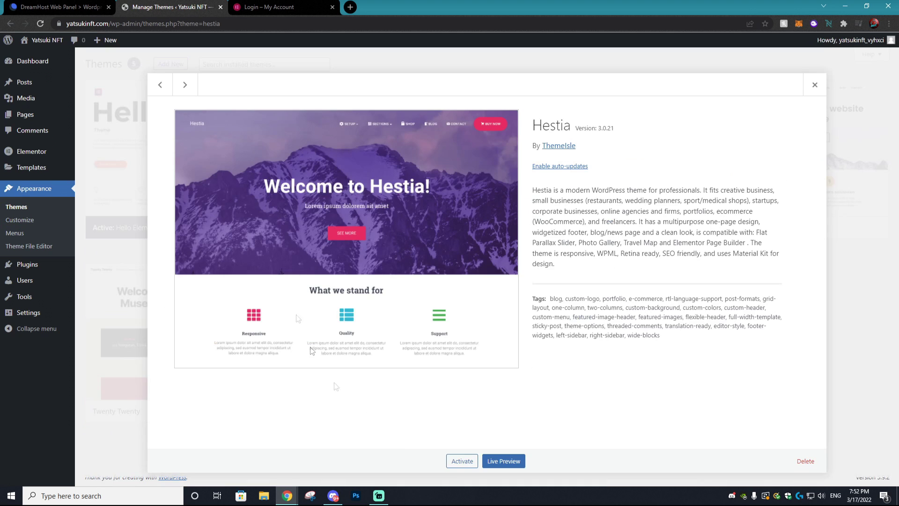
{"action": "left_click", "coordinate": [462, 466]}
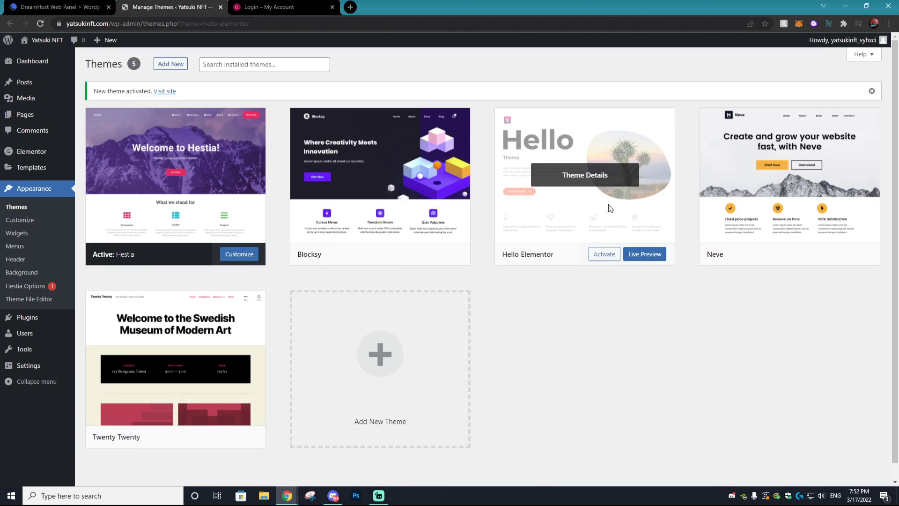
Step: Delete the Hello Elementor theme
{"action": "left_click", "coordinate": [586, 178]}
{"action": "left_click", "coordinate": [795, 459]}
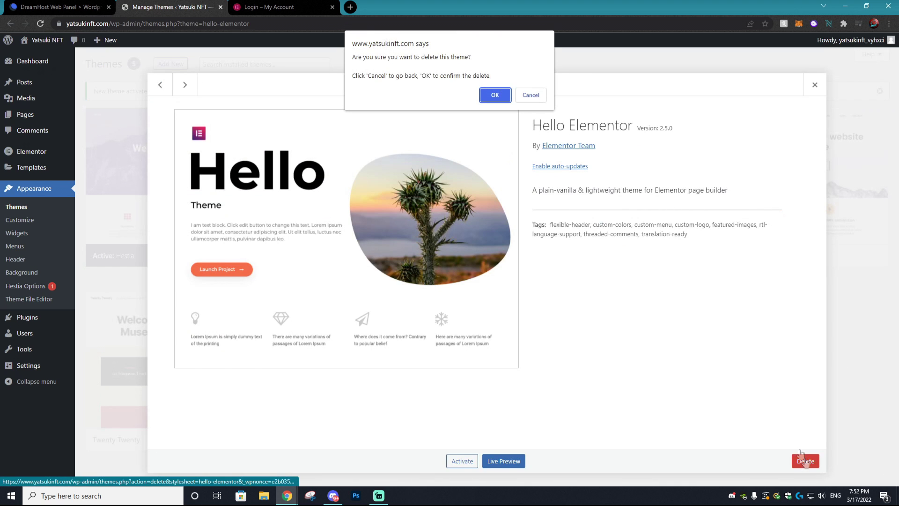
{"action": "left_click", "coordinate": [486, 95]}
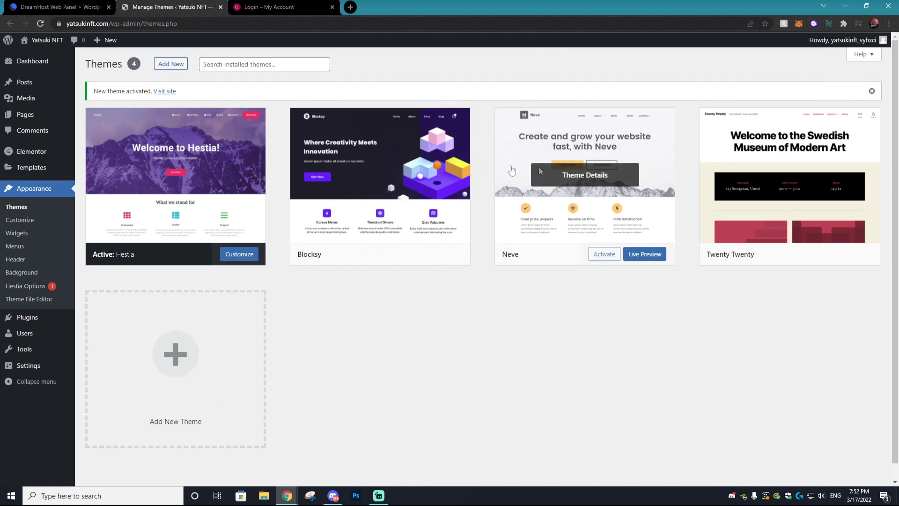
Step: Enable auto-updates for Hestia and start customizing it
{"action": "left_click", "coordinate": [161, 230]}
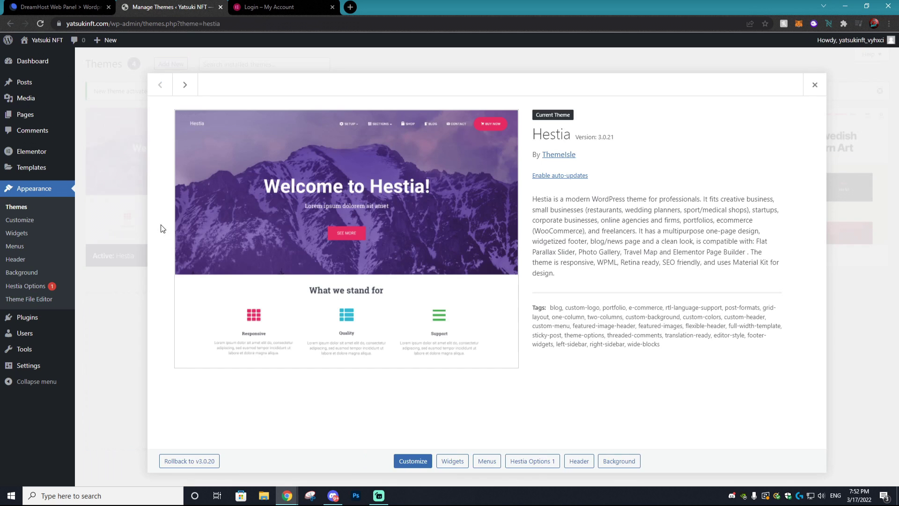
{"action": "left_click", "coordinate": [555, 180]}
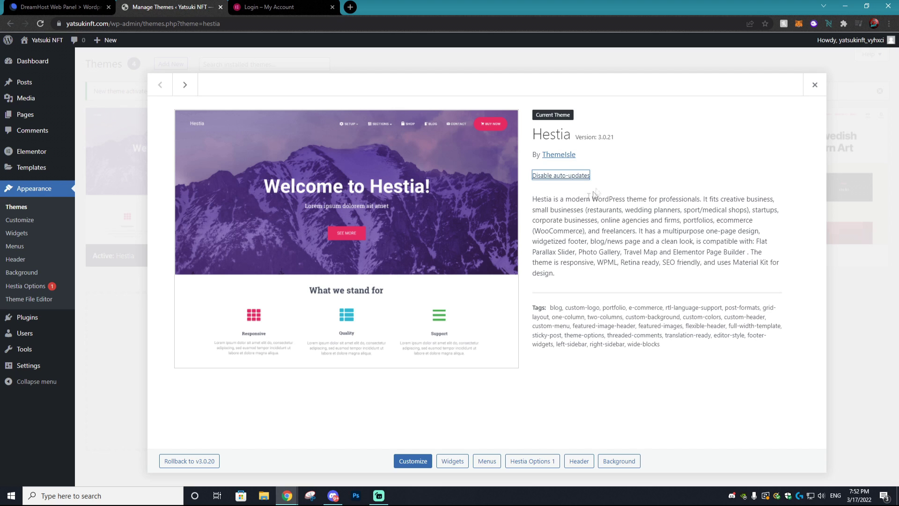
{"action": "left_click", "coordinate": [411, 462]}
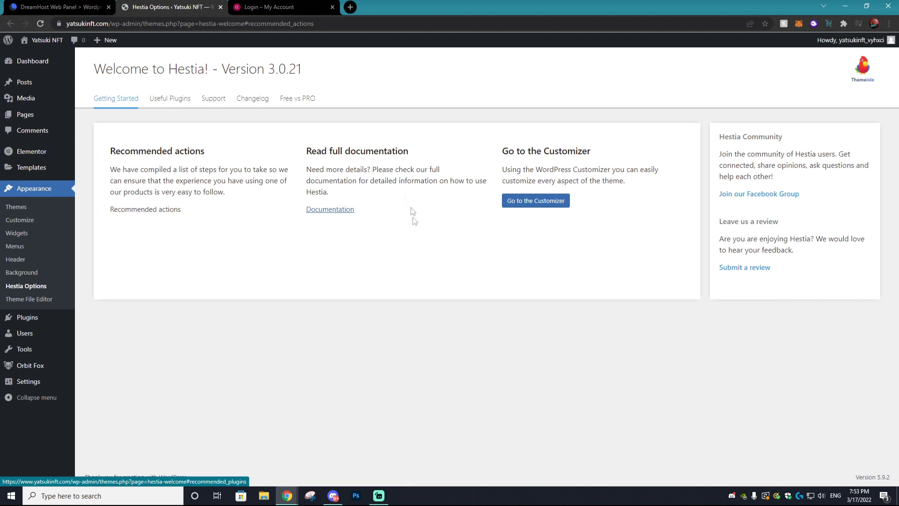
Step: Activate WPForms from Hestia's Useful Plugins list, then view Orbit Fox's general settings
{"action": "left_click", "coordinate": [189, 108]}
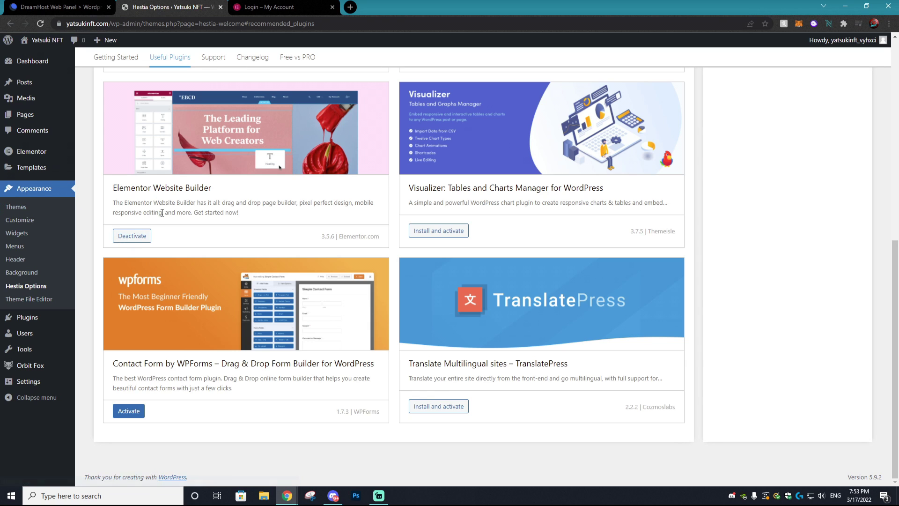
{"action": "left_click", "coordinate": [124, 413]}
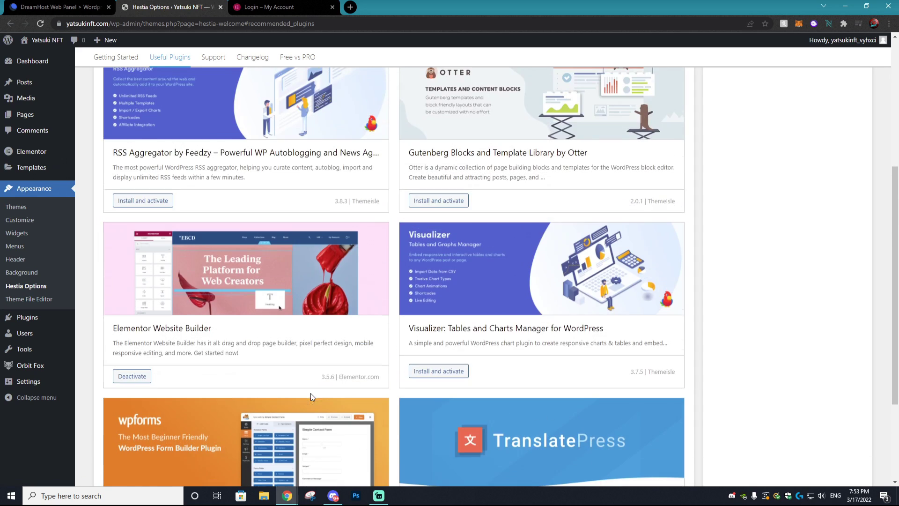
{"action": "scroll", "coordinate": [570, 355], "scroll_direction": "up", "scroll_amount": 5}
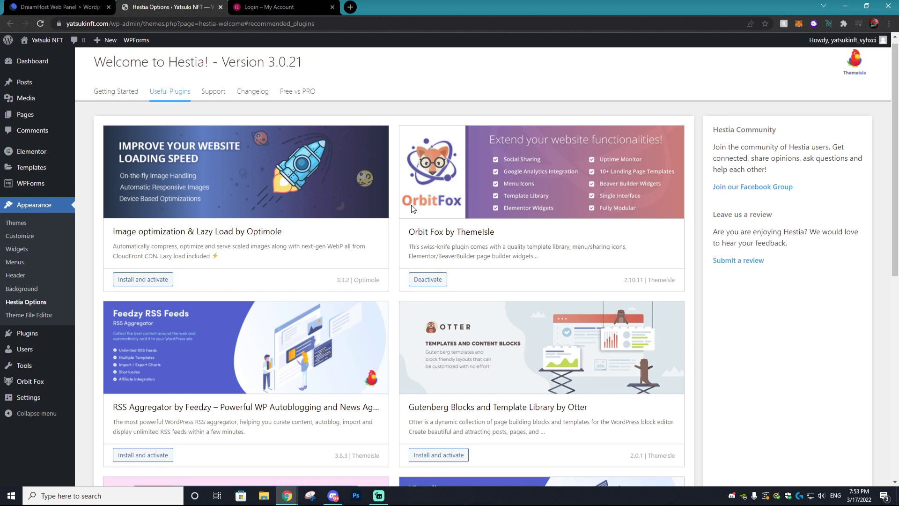
{"action": "left_click", "coordinate": [30, 381]}
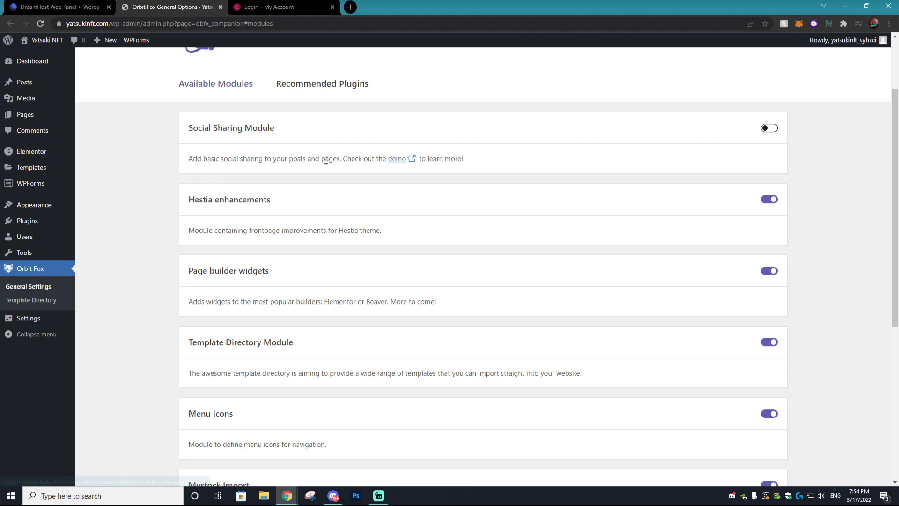
Step: From Orbit Fox's Template Directory, install and activate Templates Cloud, then activate Neve
{"action": "left_click", "coordinate": [41, 300]}
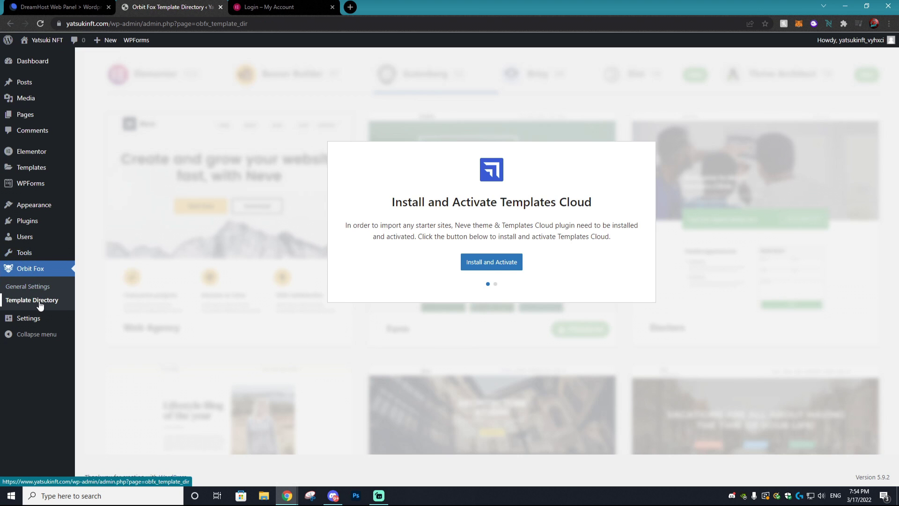
{"action": "left_click", "coordinate": [489, 264]}
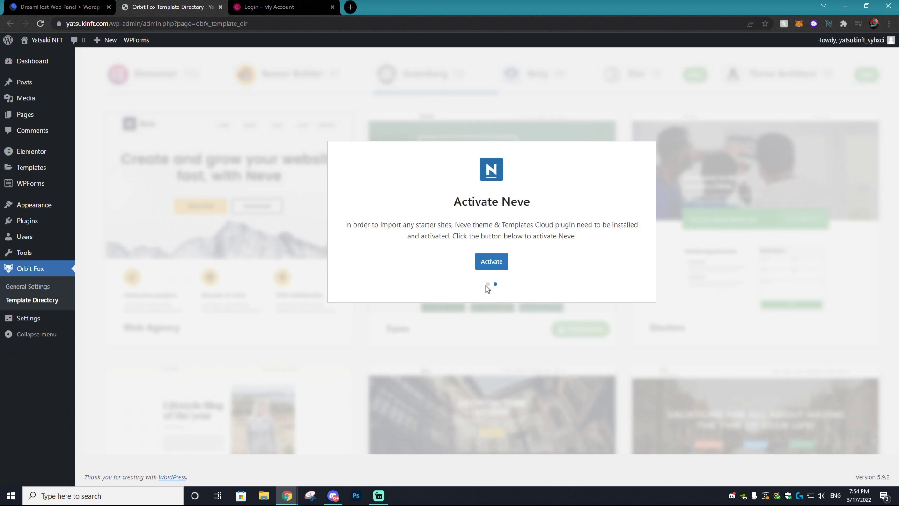
{"action": "left_click", "coordinate": [487, 284]}
{"action": "left_click", "coordinate": [498, 265]}
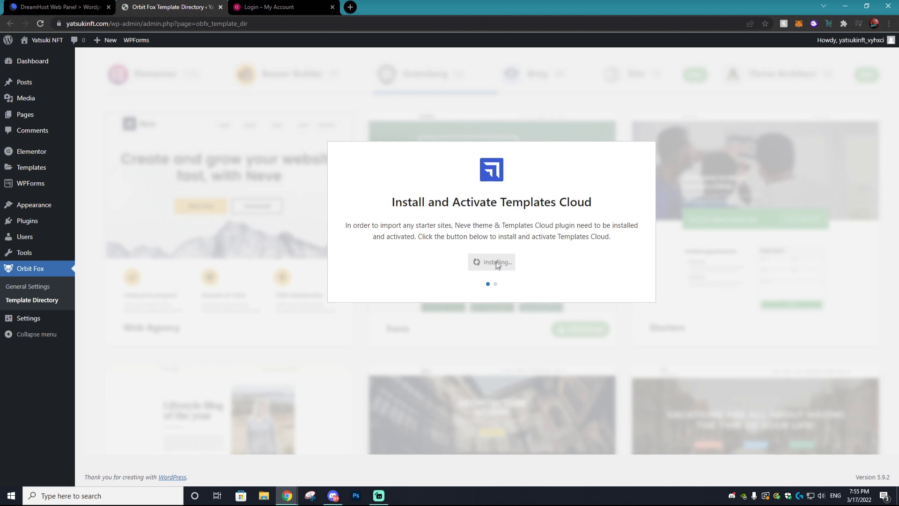
{"action": "left_click", "coordinate": [480, 265]}
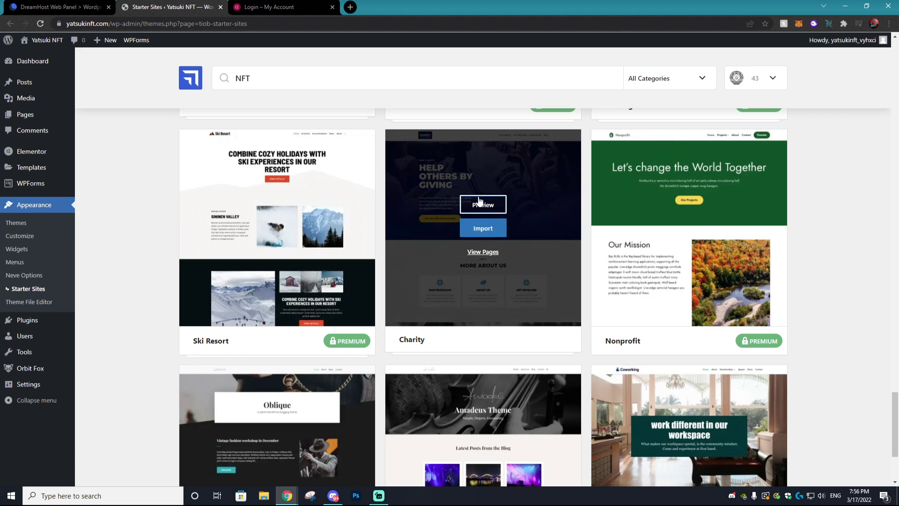
Step: Import the entire Charity starter site, then choose to add your own content
{"action": "left_click", "coordinate": [483, 228]}
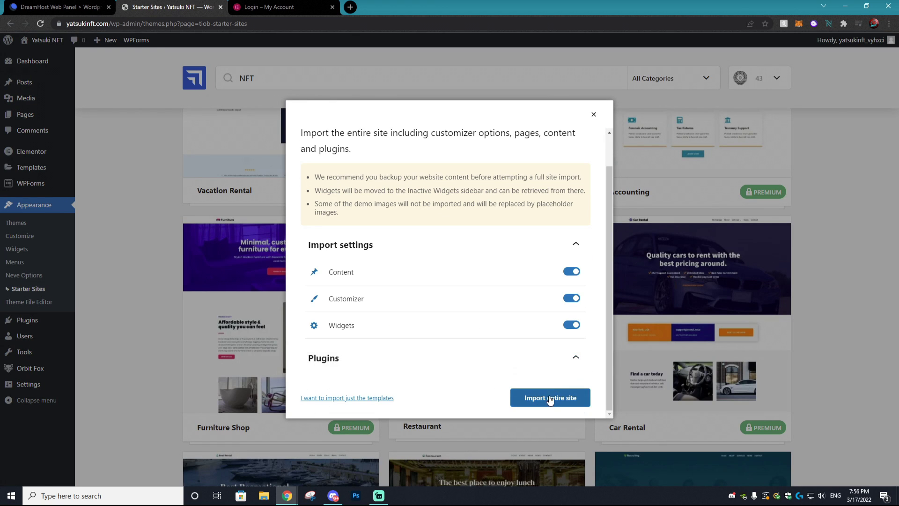
{"action": "left_click", "coordinate": [540, 401]}
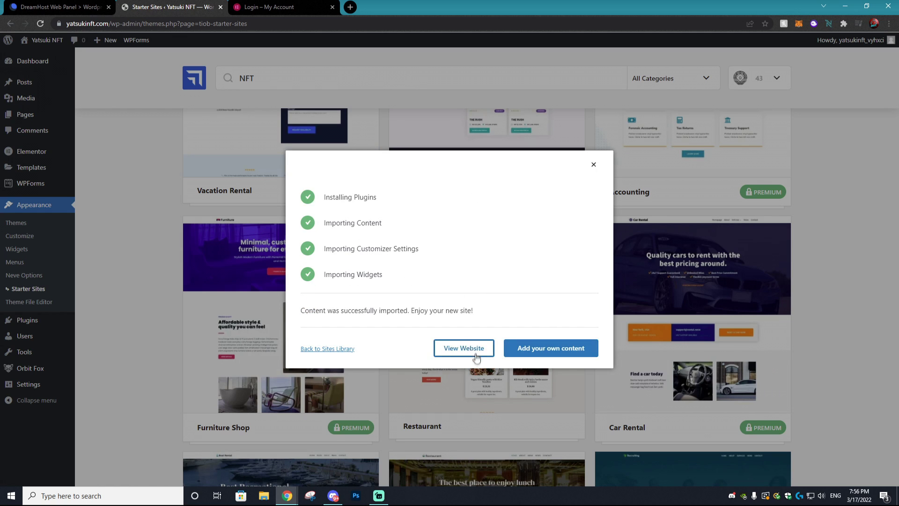
{"action": "left_click", "coordinate": [551, 349]}
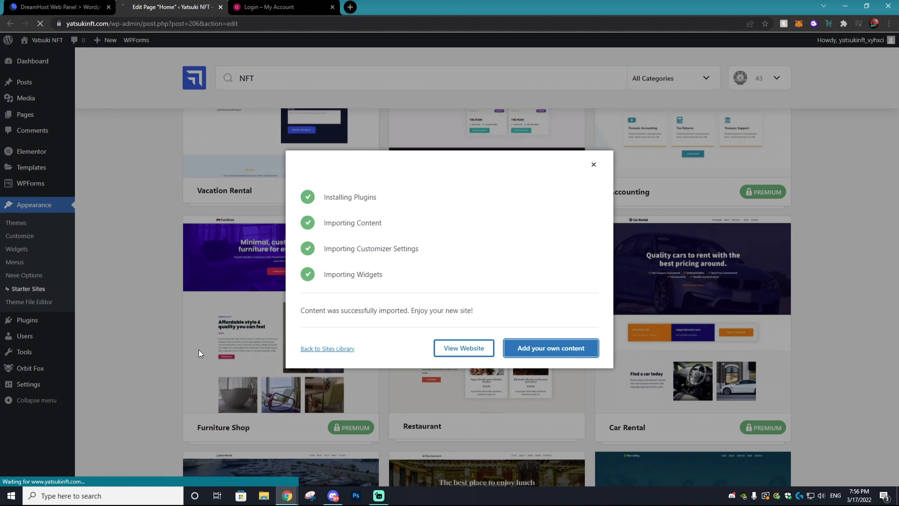
Step: Replace the hero heading 'HELP OTHERS BY GIVING' with 'CHECK OUR OUR NFT'
{"action": "scroll", "coordinate": [230, 211], "scroll_direction": "down", "scroll_amount": 4}
{"action": "scroll", "coordinate": [244, 246], "scroll_direction": "up", "scroll_amount": 4}
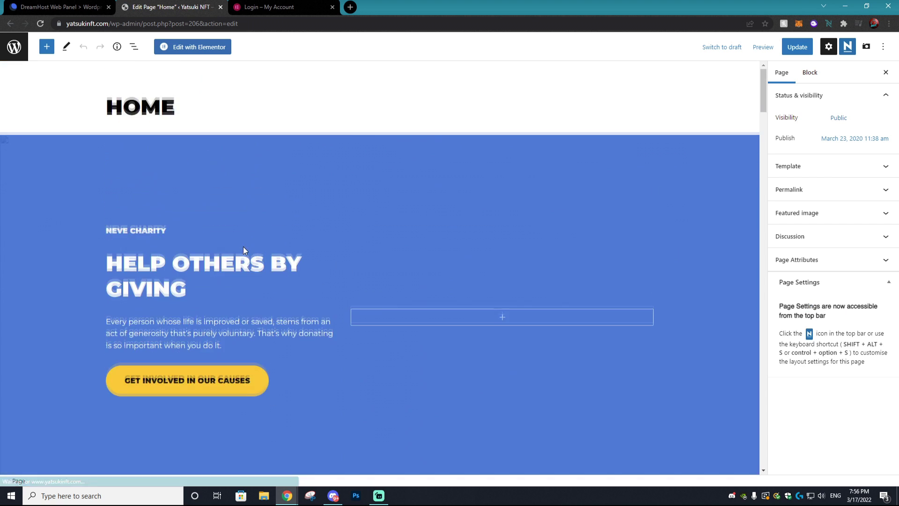
{"action": "scroll", "coordinate": [243, 246], "scroll_direction": "down", "scroll_amount": 10}
{"action": "scroll", "coordinate": [250, 249], "scroll_direction": "up", "scroll_amount": 8}
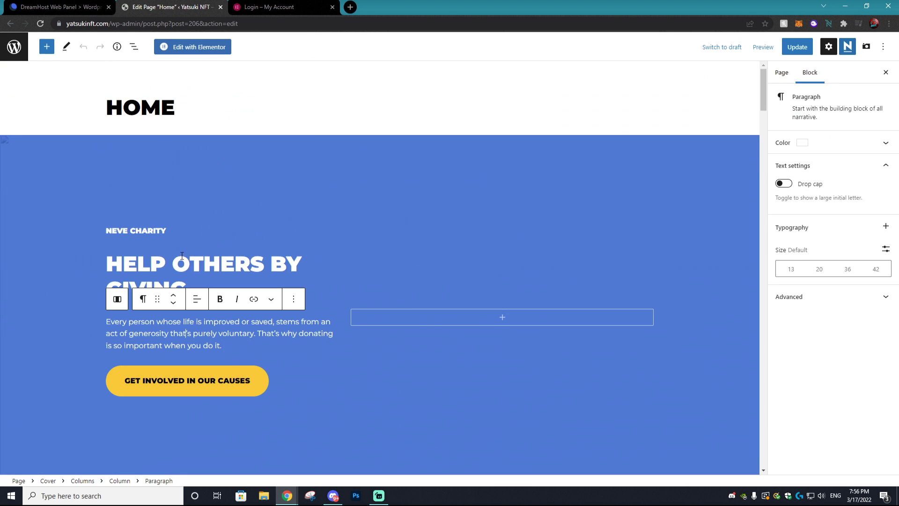
{"action": "left_click", "coordinate": [182, 256]}
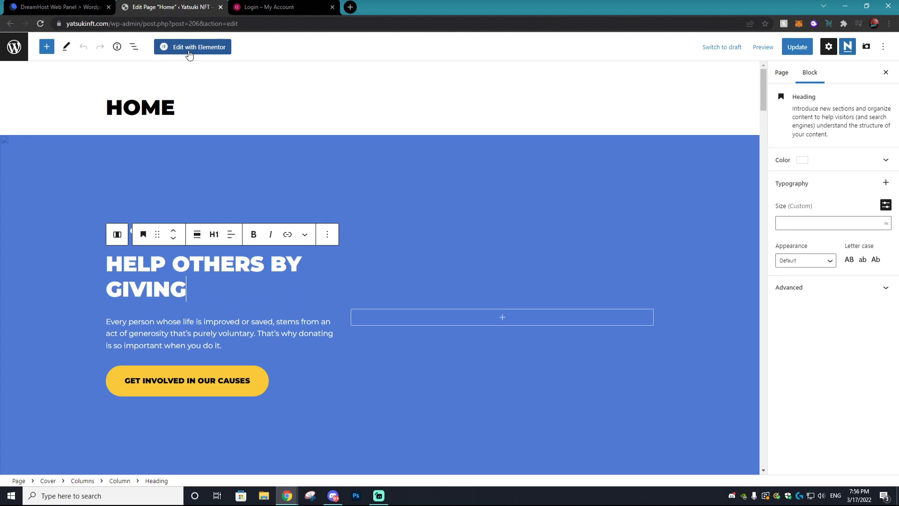
{"action": "mouse_move", "coordinate": [234, 310]}
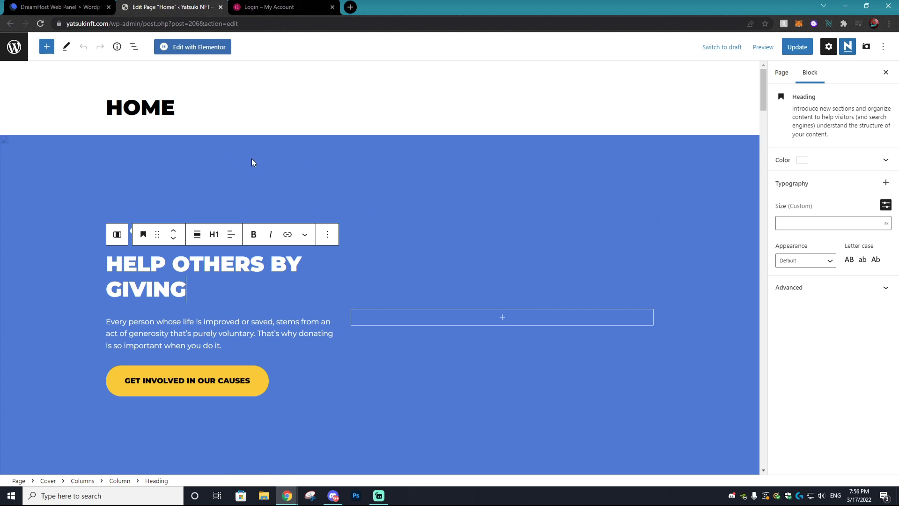
{"action": "left_click_drag", "start_coordinate": [176, 104], "coordinate": [123, 107]}
{"action": "scroll", "coordinate": [214, 213], "scroll_direction": "down", "scroll_amount": 2}
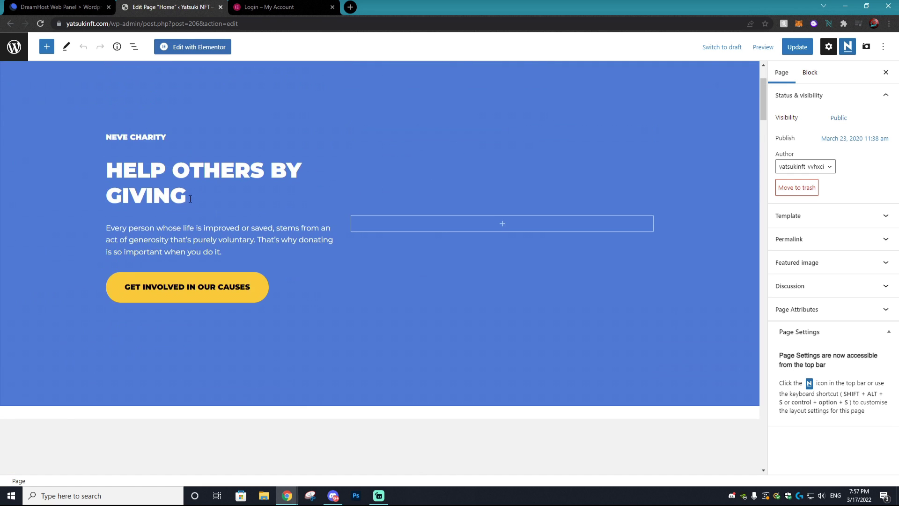
{"action": "left_click", "coordinate": [190, 198]}
{"action": "left_click_drag", "start_coordinate": [190, 198], "coordinate": [102, 176]}
{"action": "type", "text": "CHECK O"}
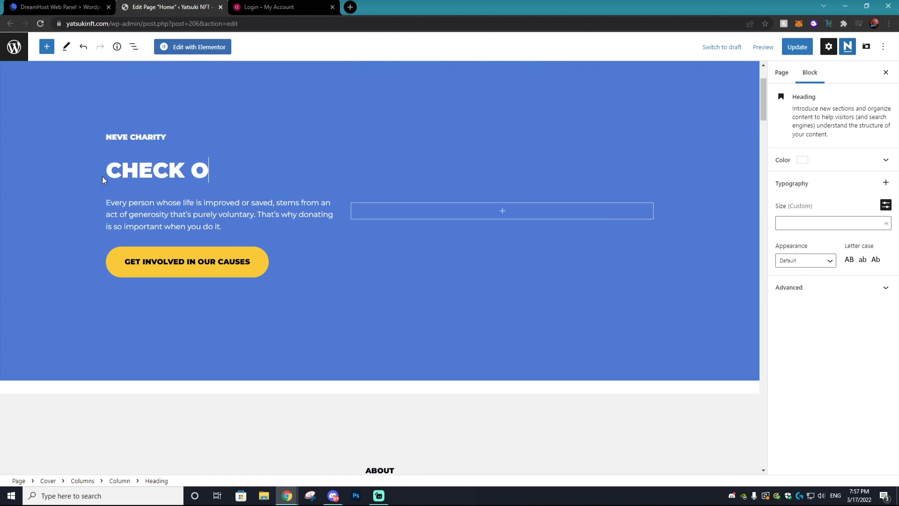
{"action": "type", "text": "UR OUR NFT"}
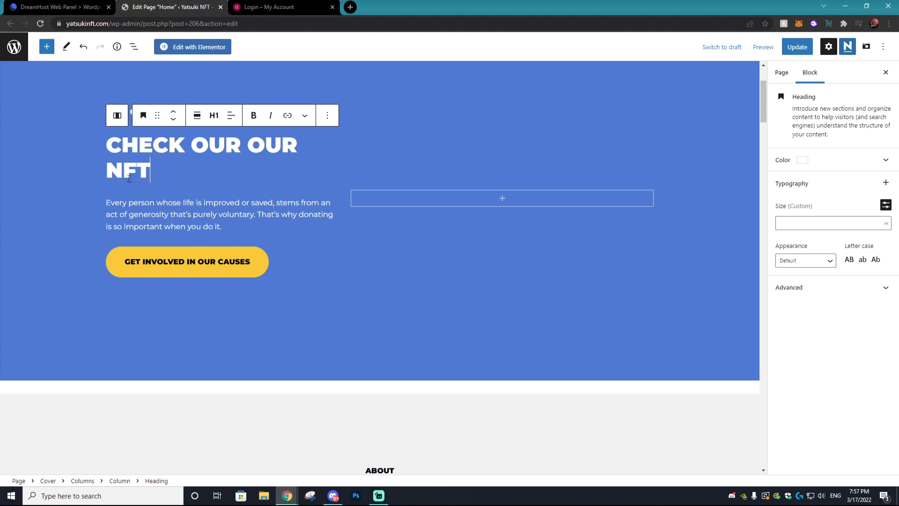
{"action": "scroll", "coordinate": [213, 233], "scroll_direction": "down", "scroll_amount": 10}
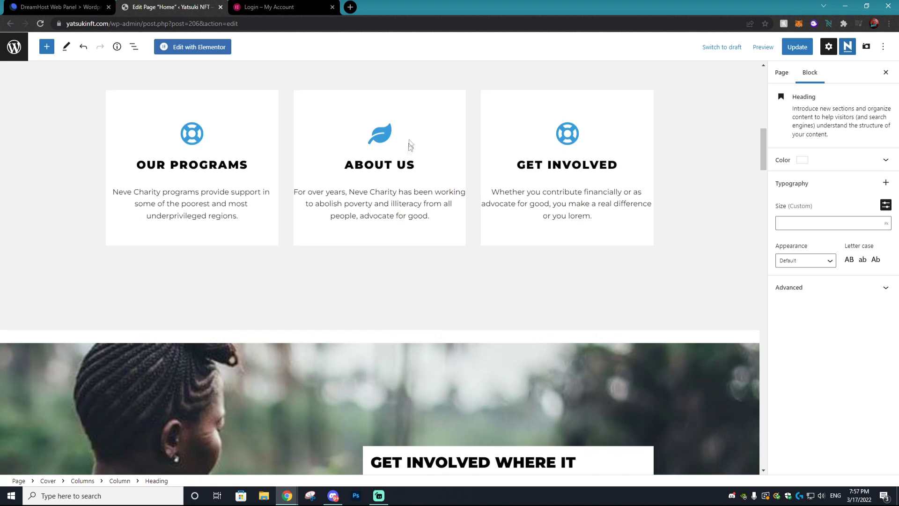
{"action": "left_click", "coordinate": [384, 134]}
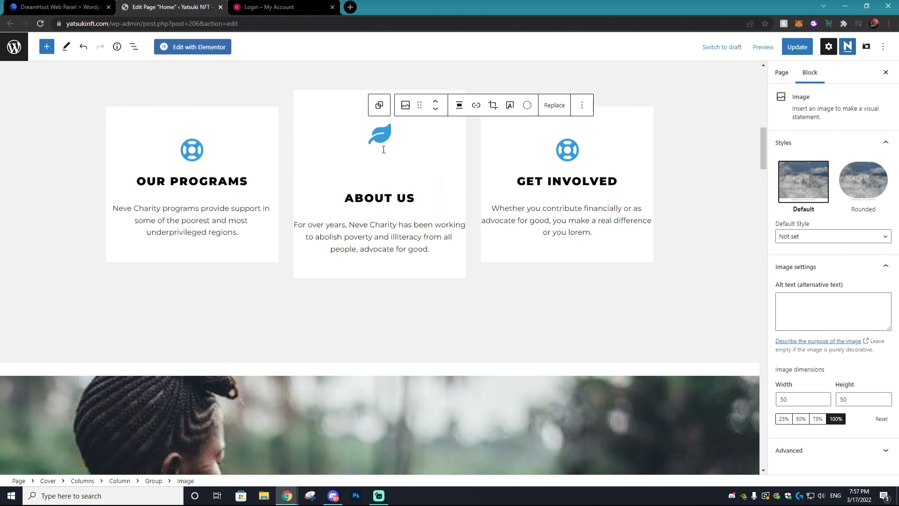
{"action": "scroll", "coordinate": [408, 187], "scroll_direction": "down", "scroll_amount": 7}
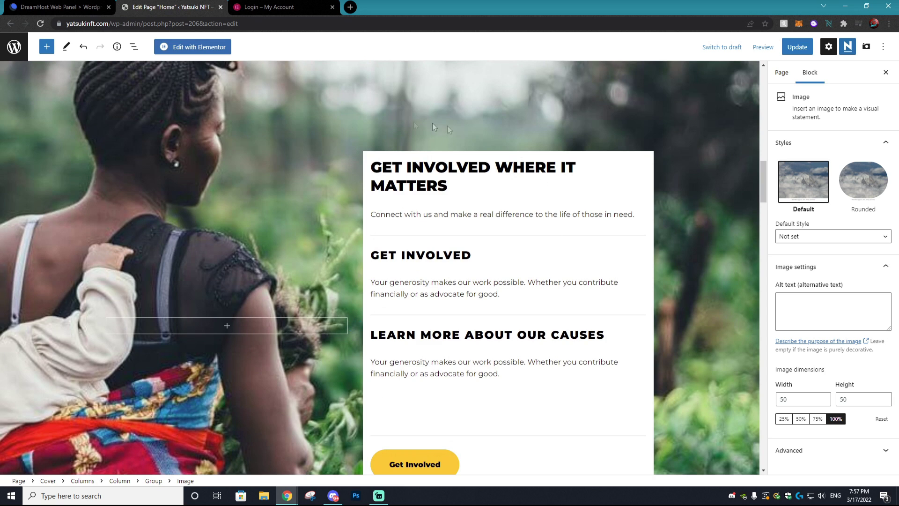
{"action": "scroll", "coordinate": [263, 173], "scroll_direction": "down", "scroll_amount": 3}
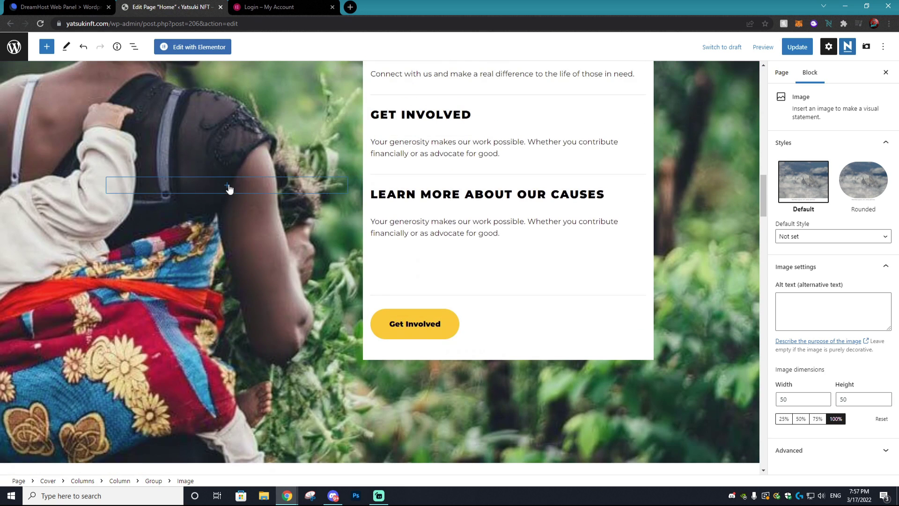
{"action": "left_click", "coordinate": [228, 186]}
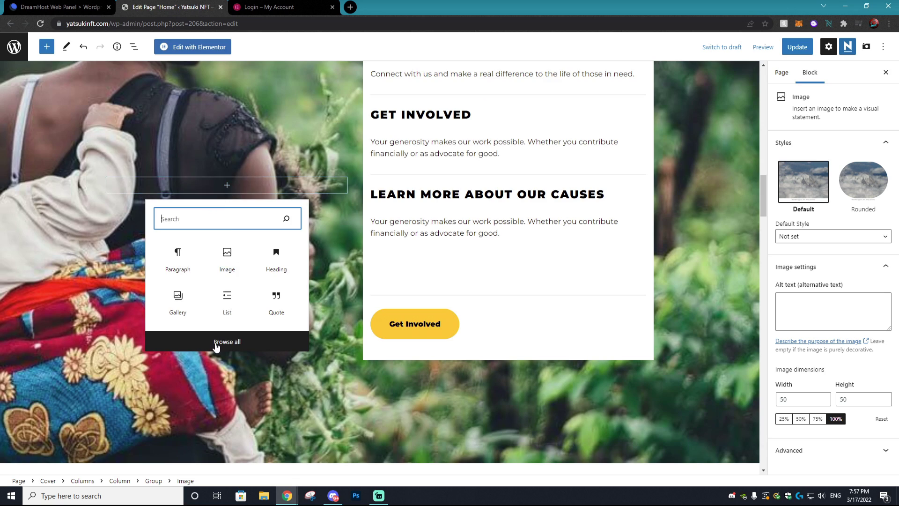
{"action": "left_click", "coordinate": [227, 341]}
{"action": "scroll", "coordinate": [90, 203], "scroll_direction": "down", "scroll_amount": 5}
{"action": "scroll", "coordinate": [94, 211], "scroll_direction": "down", "scroll_amount": 6}
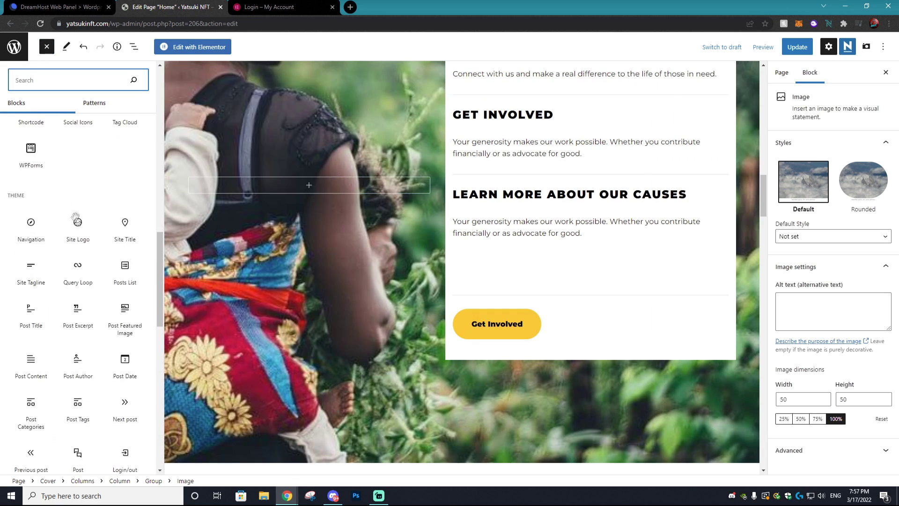
{"action": "scroll", "coordinate": [99, 227], "scroll_direction": "up", "scroll_amount": 5}
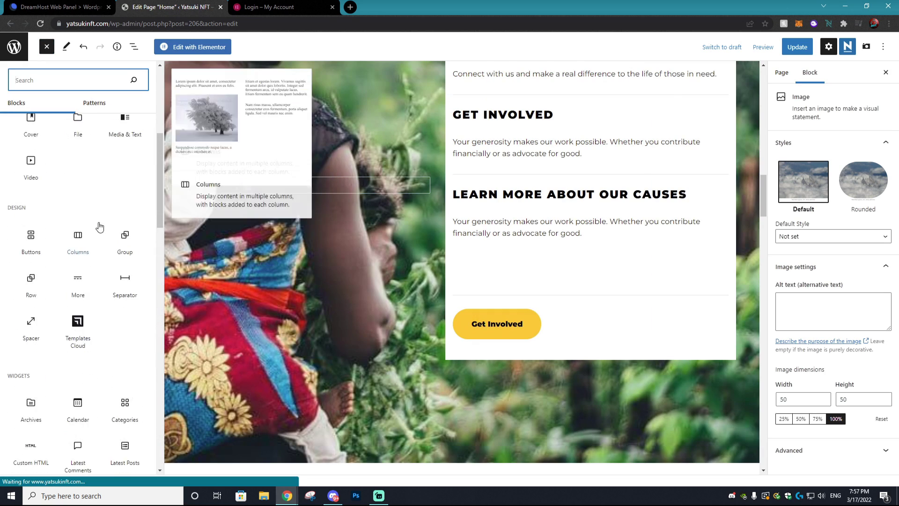
{"action": "left_click", "coordinate": [199, 218]}
{"action": "scroll", "coordinate": [200, 218], "scroll_direction": "down", "scroll_amount": 15}
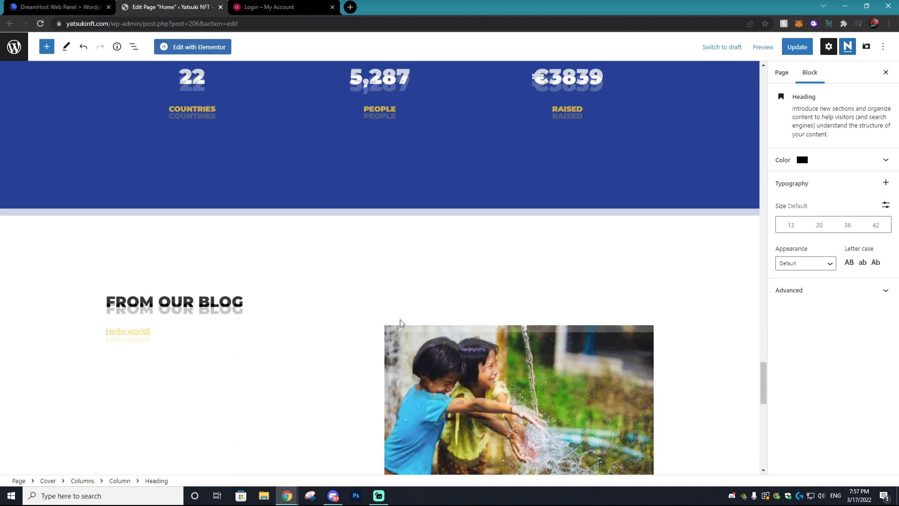
{"action": "scroll", "coordinate": [388, 276], "scroll_direction": "up", "scroll_amount": 5}
{"action": "left_click", "coordinate": [408, 309]}
{"action": "left_click_drag", "start_coordinate": [410, 310], "coordinate": [323, 310]}
{"action": "key", "text": "BackSpace"}
{"action": "key", "text": "ctrl+v"}
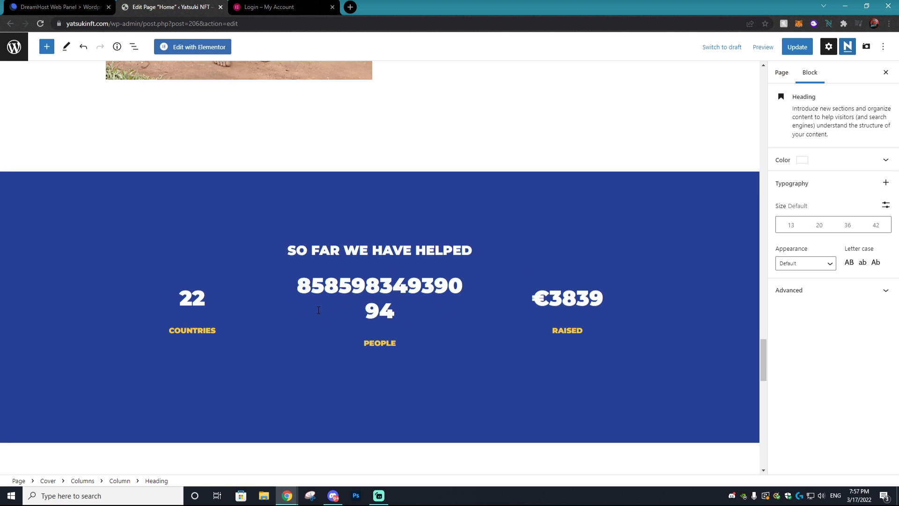
{"action": "key", "text": "BackSpace"}
{"action": "key", "text": "BackSpace"}
{"action": "left_click", "coordinate": [797, 46]}
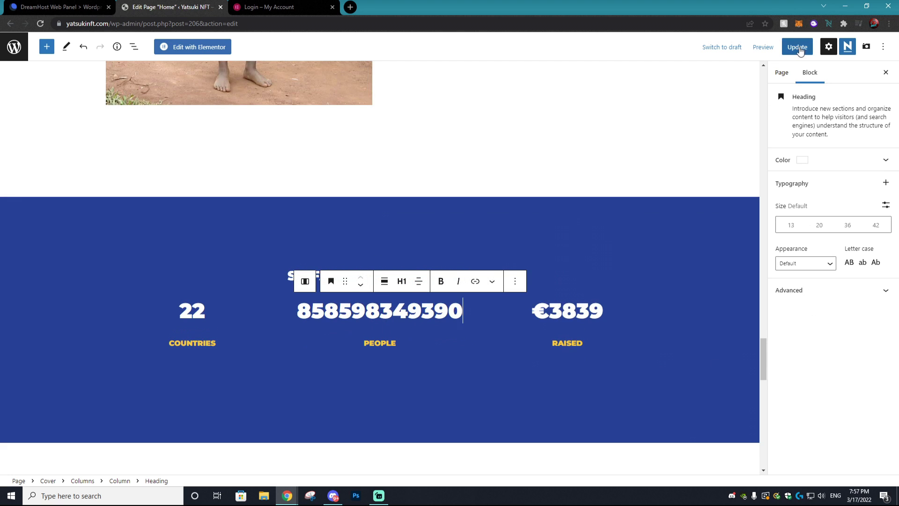
{"action": "left_click", "coordinate": [350, 7]}
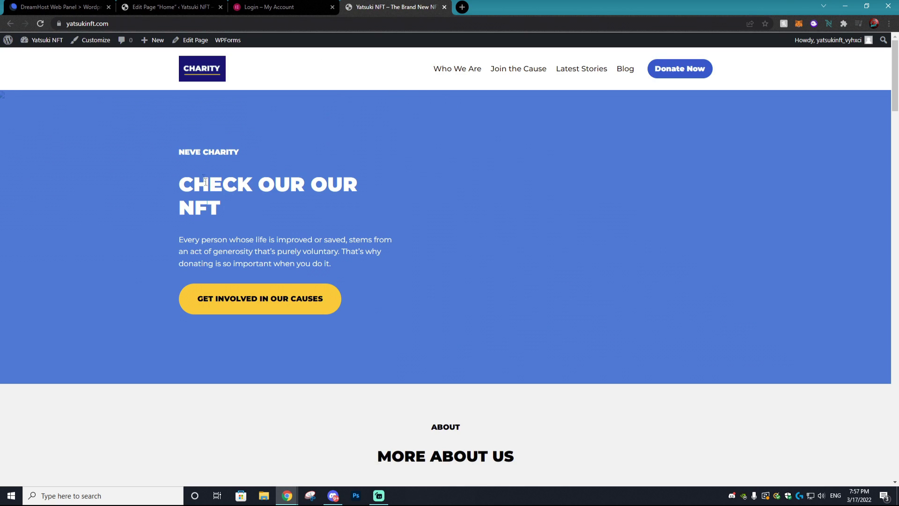
Step: Scroll through the live homepage and test the More About Us navigation link
{"action": "left_click_drag", "start_coordinate": [175, 174], "coordinate": [212, 192]}
{"action": "scroll", "coordinate": [356, 207], "scroll_direction": "down", "scroll_amount": 20}
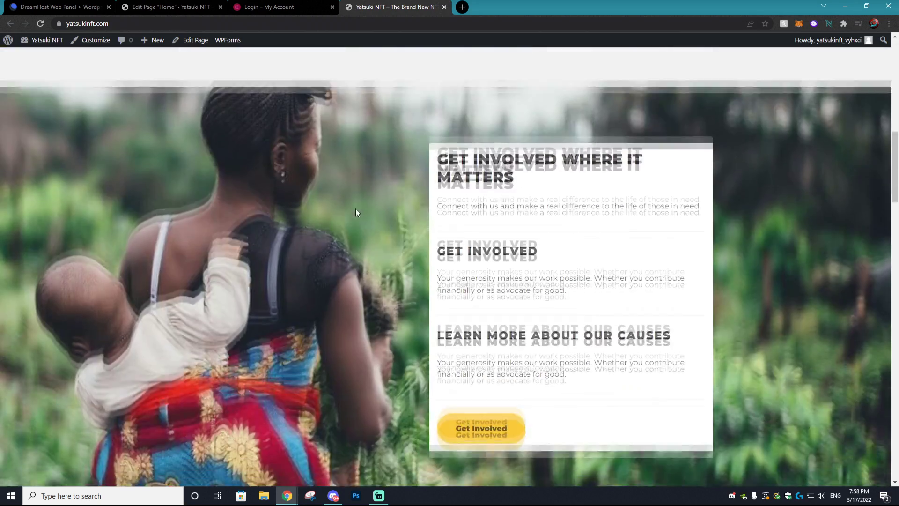
{"action": "scroll", "coordinate": [622, 237], "scroll_direction": "down", "scroll_amount": 3}
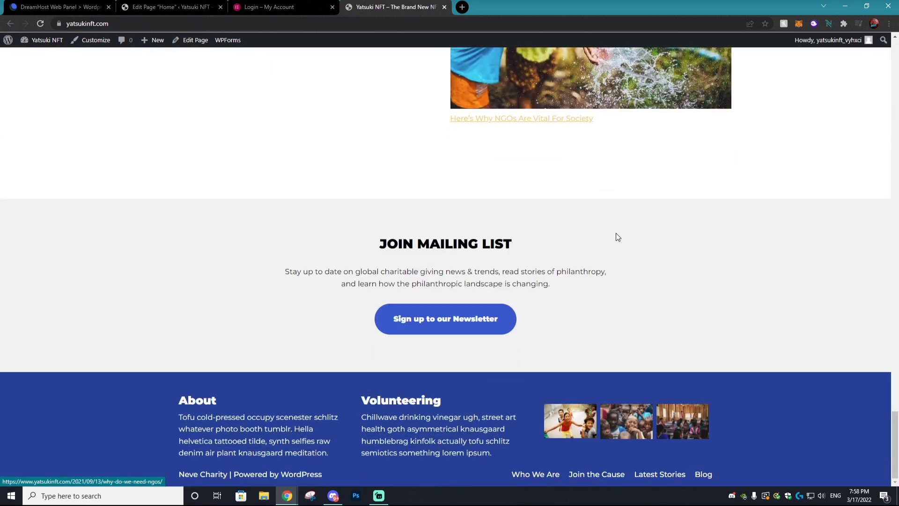
{"action": "scroll", "coordinate": [617, 236], "scroll_direction": "up", "scroll_amount": 10}
{"action": "scroll", "coordinate": [457, 330], "scroll_direction": "down", "scroll_amount": 8}
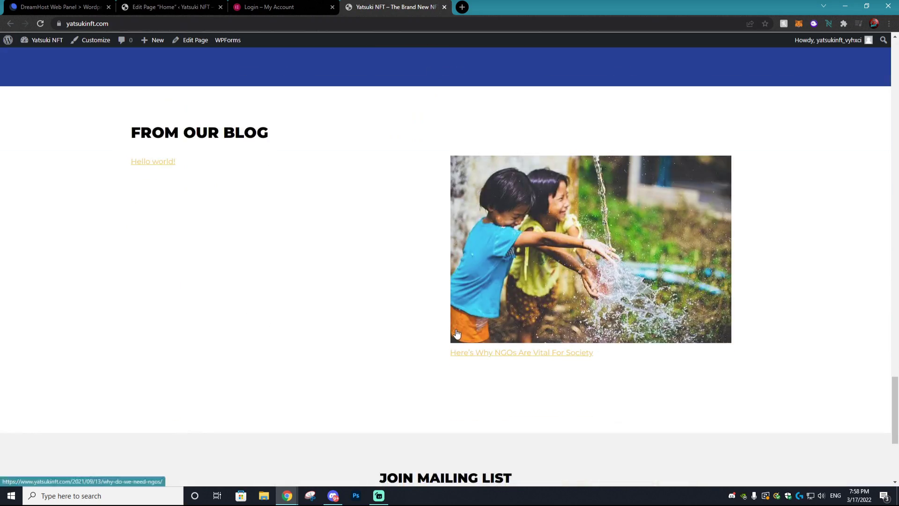
{"action": "scroll", "coordinate": [487, 268], "scroll_direction": "up", "scroll_amount": 15}
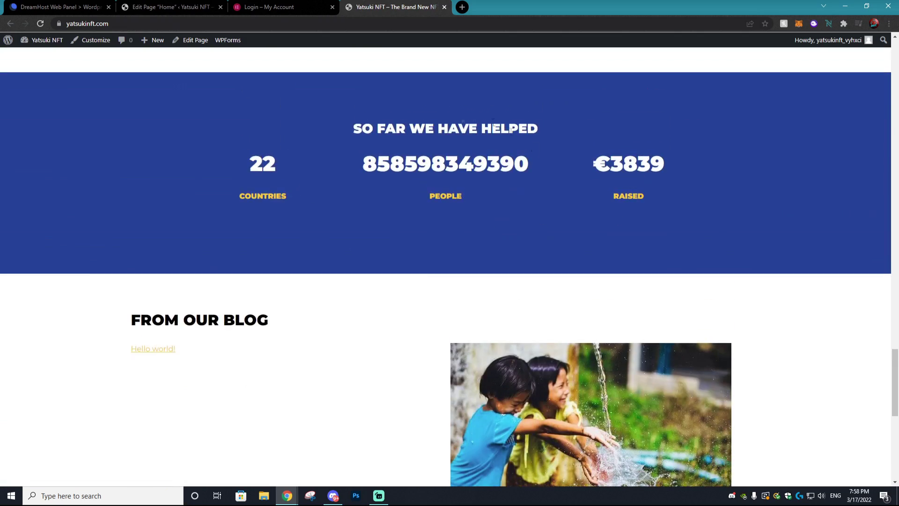
{"action": "scroll", "coordinate": [504, 163], "scroll_direction": "up", "scroll_amount": 15}
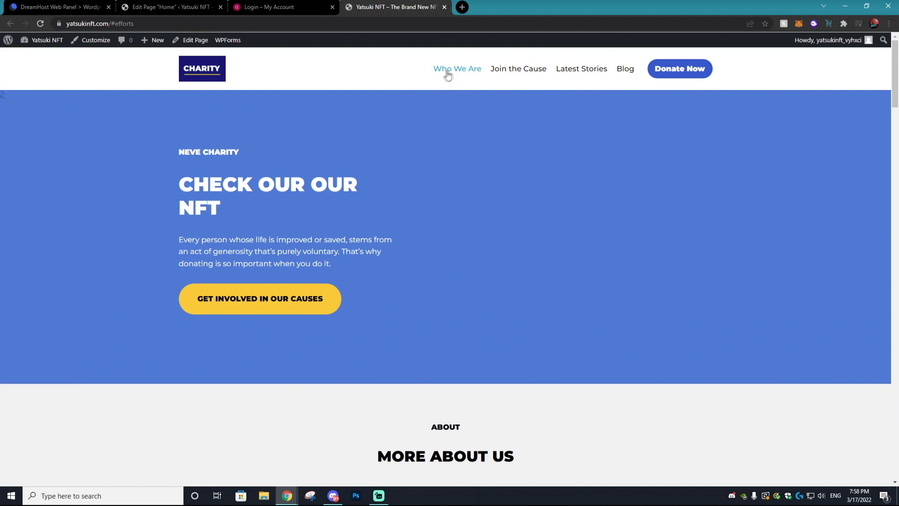
{"action": "left_click", "coordinate": [457, 70]}
{"action": "scroll", "coordinate": [879, 149], "scroll_direction": "up", "scroll_amount": 7}
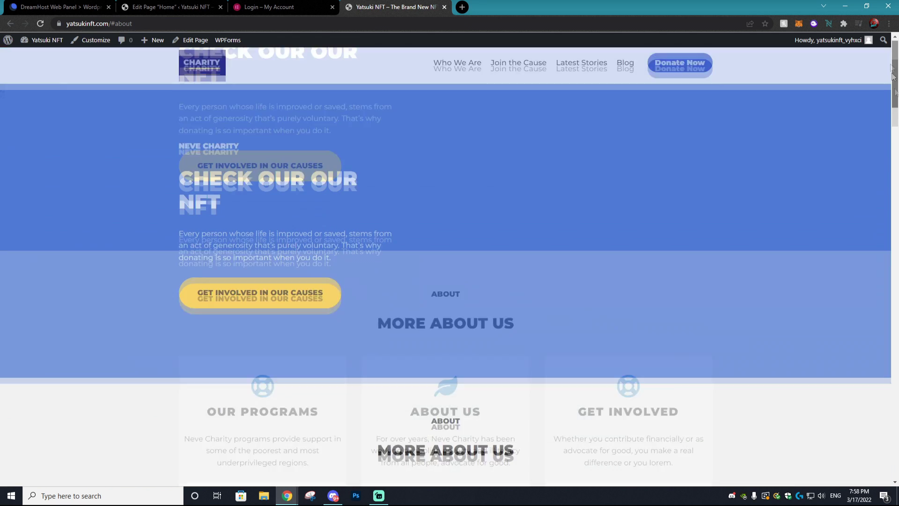
{"action": "left_click", "coordinate": [470, 67]}
{"action": "scroll", "coordinate": [356, 151], "scroll_direction": "up", "scroll_amount": 3}
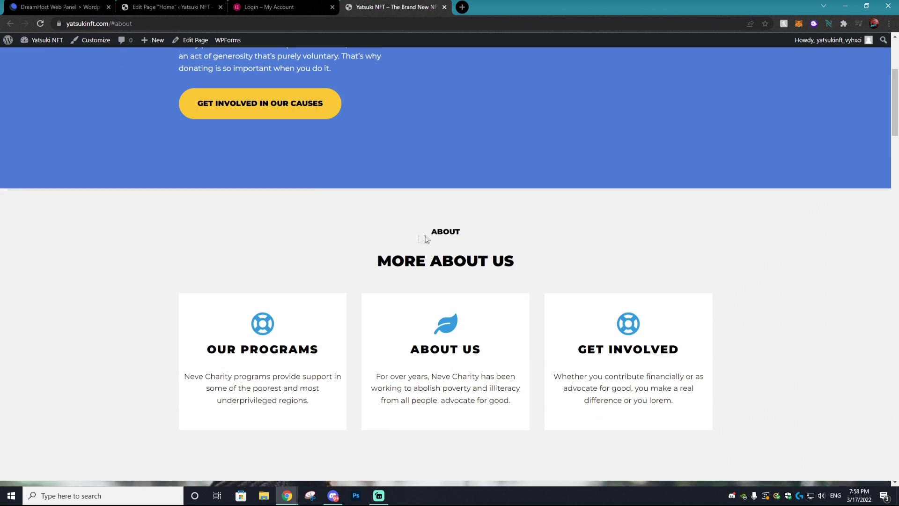
{"action": "scroll", "coordinate": [422, 234], "scroll_direction": "down", "scroll_amount": 2}
{"action": "scroll", "coordinate": [365, 184], "scroll_direction": "up", "scroll_amount": 1}
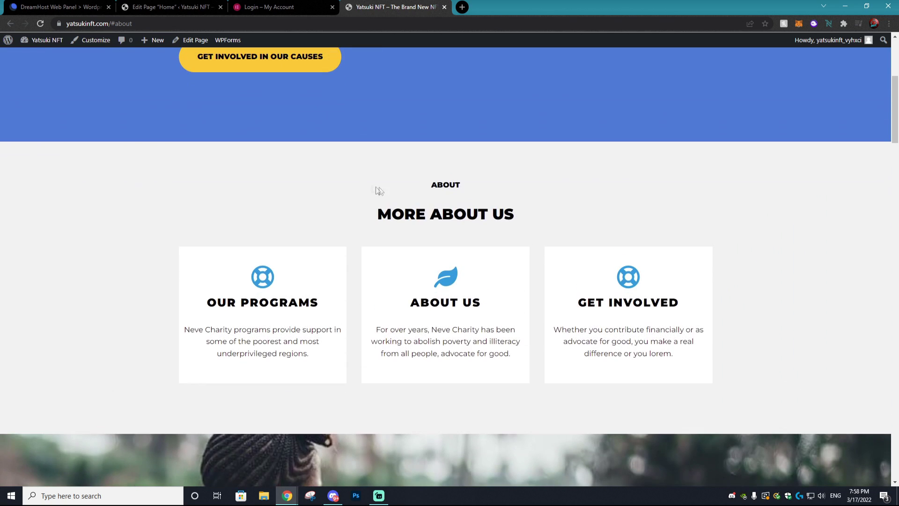
Step: Return to the page editor, close the login and live site tabs, and launch Elementor
{"action": "key", "text": "ctrl+2"}
{"action": "left_click", "coordinate": [332, 7]}
{"action": "left_click", "coordinate": [330, 7]}
{"action": "left_click", "coordinate": [199, 47]}
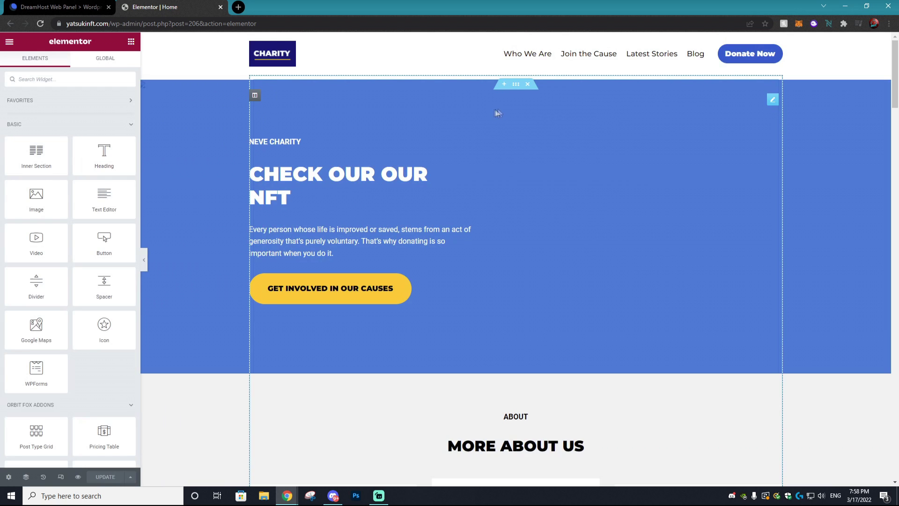
Step: Open the hero Text Editor widget, then browse the basic, Orbit Fox and Neve Pro widgets
{"action": "left_click", "coordinate": [417, 137]}
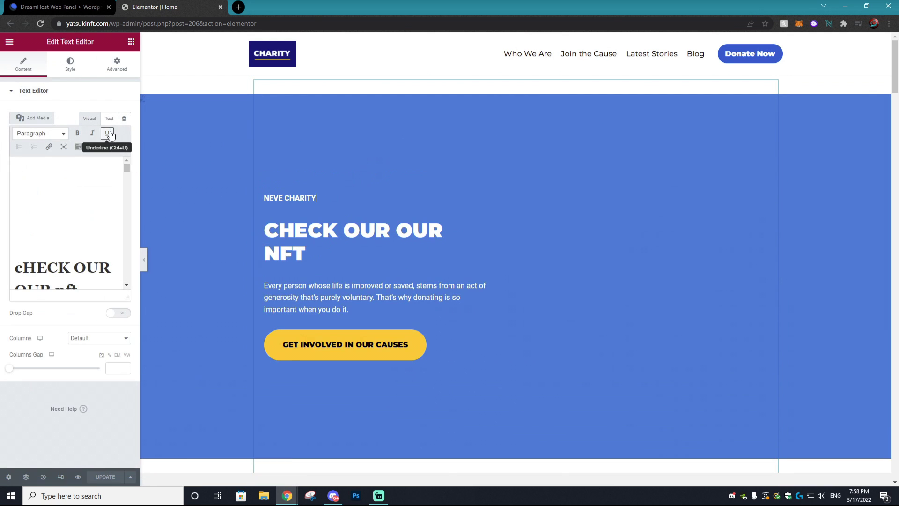
{"action": "left_click", "coordinate": [9, 43]}
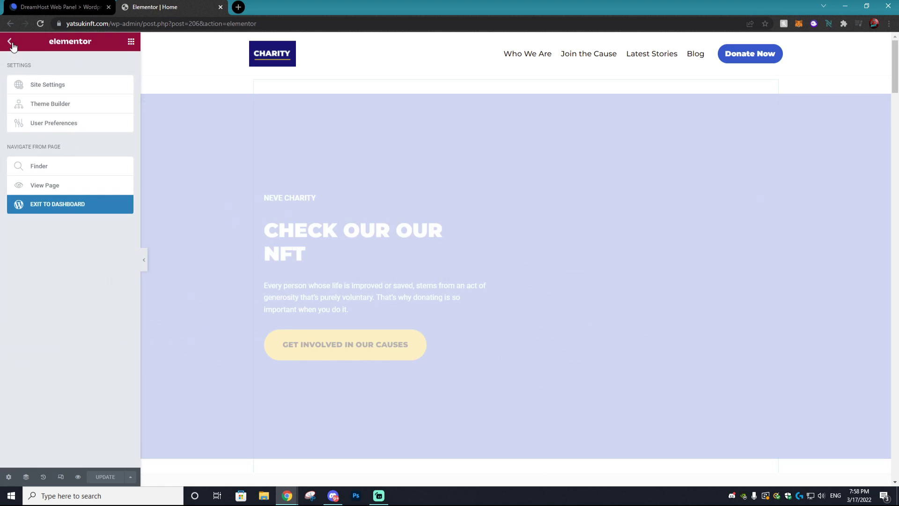
{"action": "left_click", "coordinate": [9, 42]}
{"action": "scroll", "coordinate": [98, 169], "scroll_direction": "down", "scroll_amount": 5}
{"action": "scroll", "coordinate": [99, 170], "scroll_direction": "up", "scroll_amount": 4}
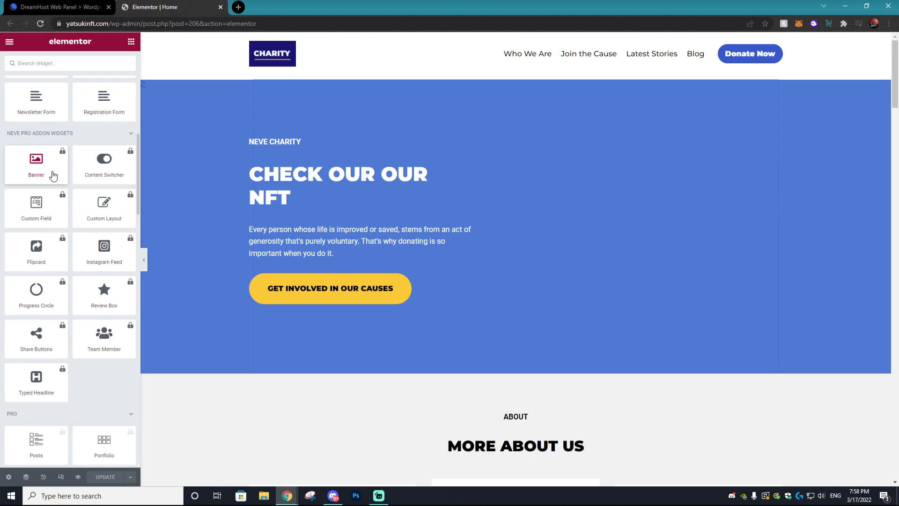
{"action": "scroll", "coordinate": [52, 175], "scroll_direction": "up", "scroll_amount": 3}
{"action": "scroll", "coordinate": [52, 175], "scroll_direction": "up", "scroll_amount": 4}
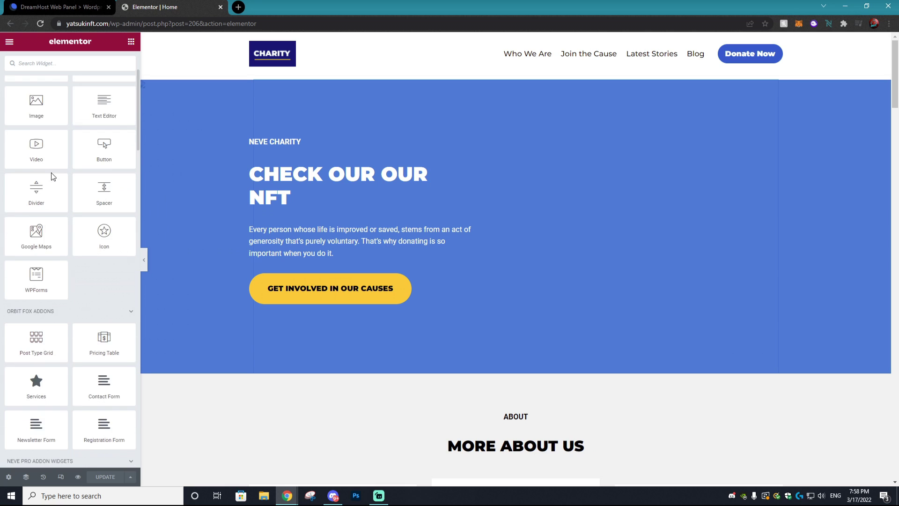
{"action": "scroll", "coordinate": [75, 274], "scroll_direction": "down", "scroll_amount": 2}
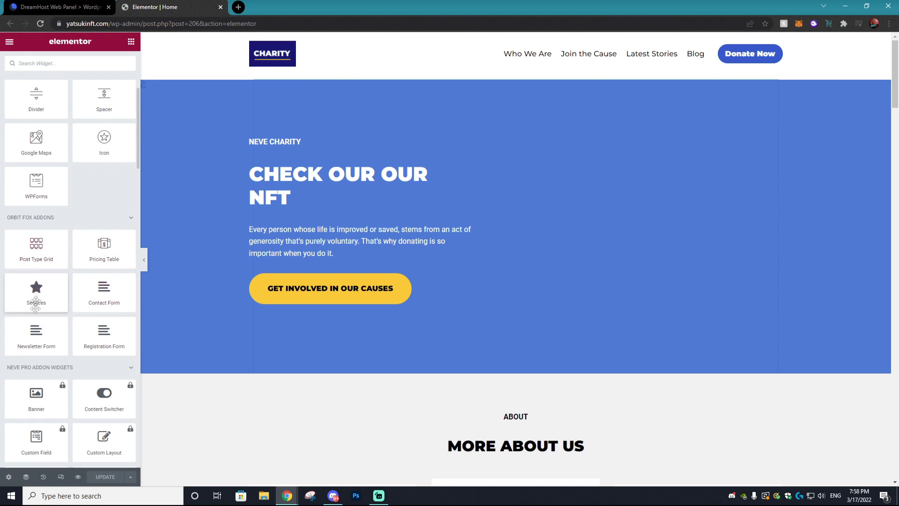
{"action": "scroll", "coordinate": [46, 328], "scroll_direction": "up", "scroll_amount": 4}
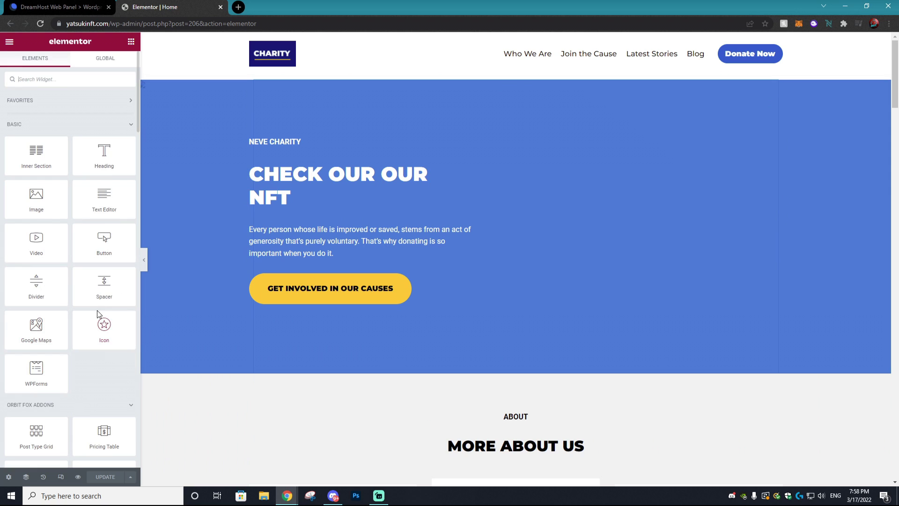